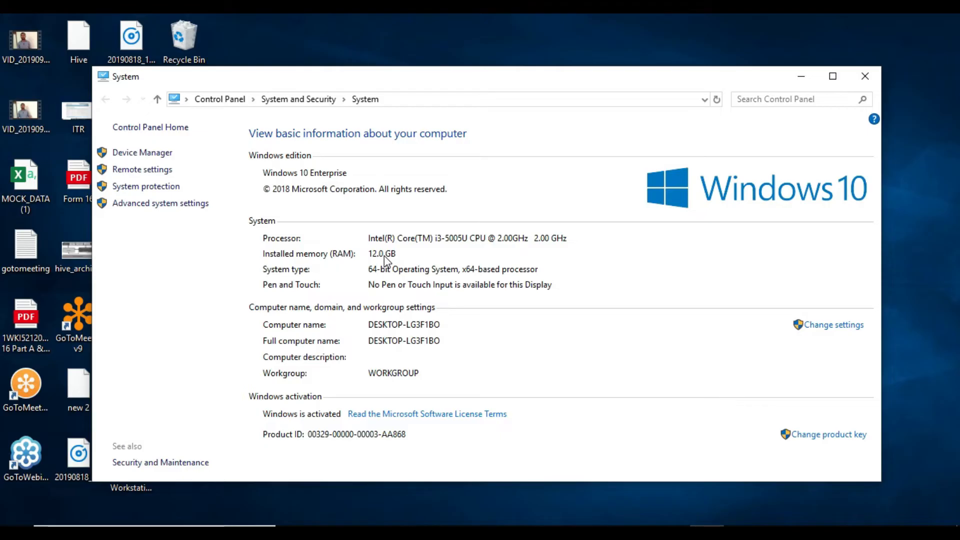
After confirming 12.0 GB RAM and a 64-bit system, minimize the System window to show the desktop.
left_click(802, 78)
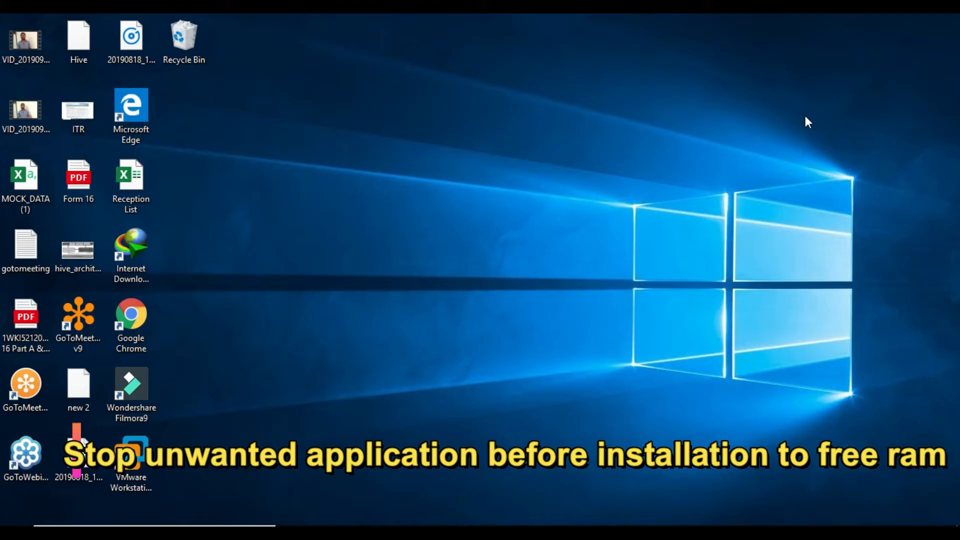
Search Chrome for 'download oracle 19c windows' and open Oracle's 19c Windows x64 download page.
left_click(576, 287)
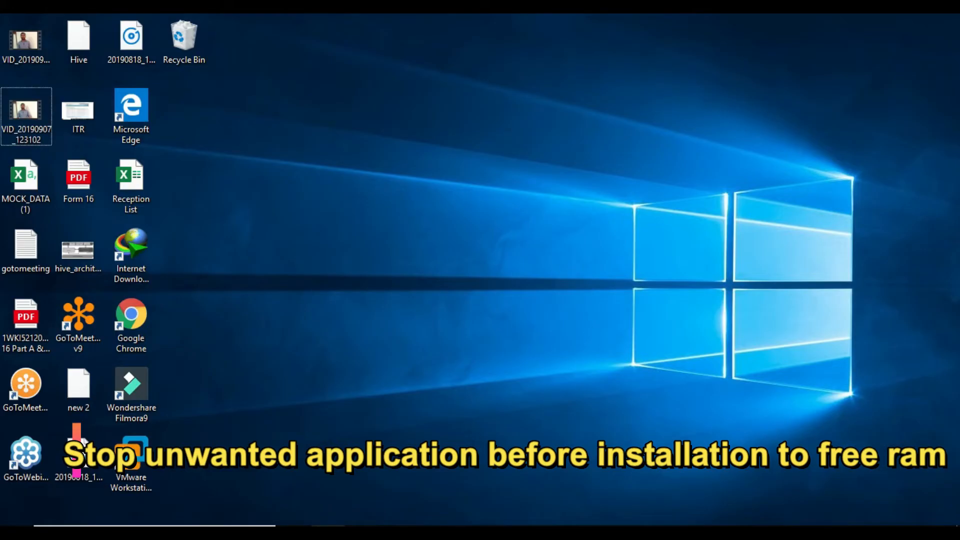
left_click(328, 531)
left_click(218, 49)
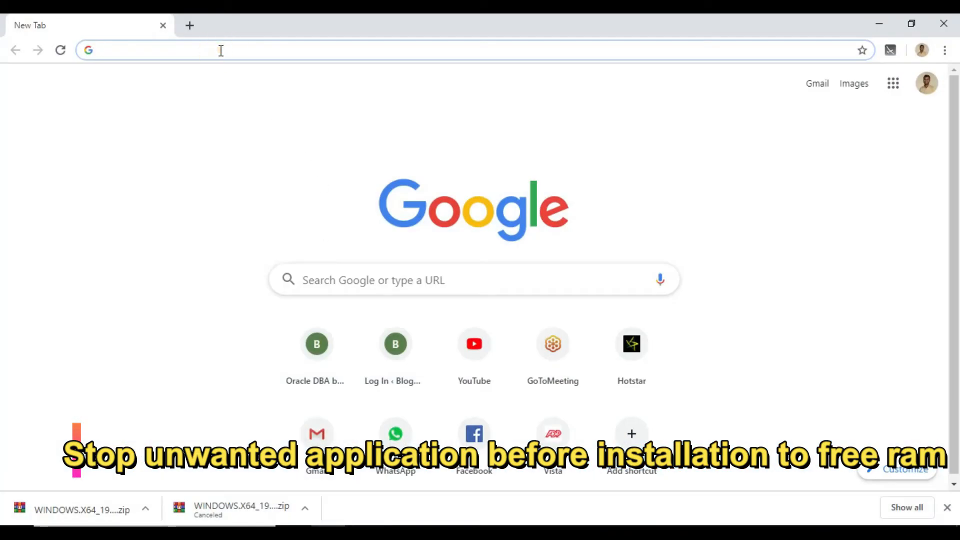
type("download")
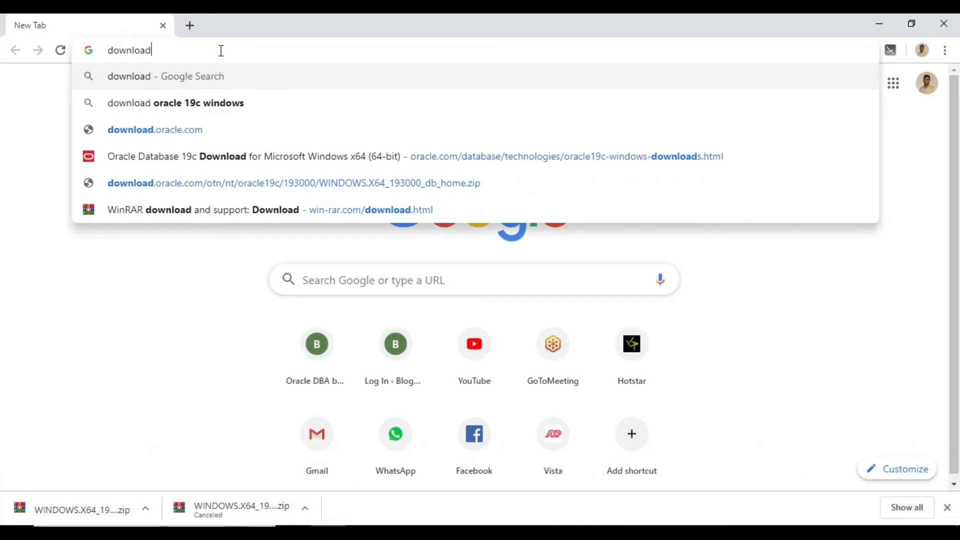
type(" oracle 19c windows")
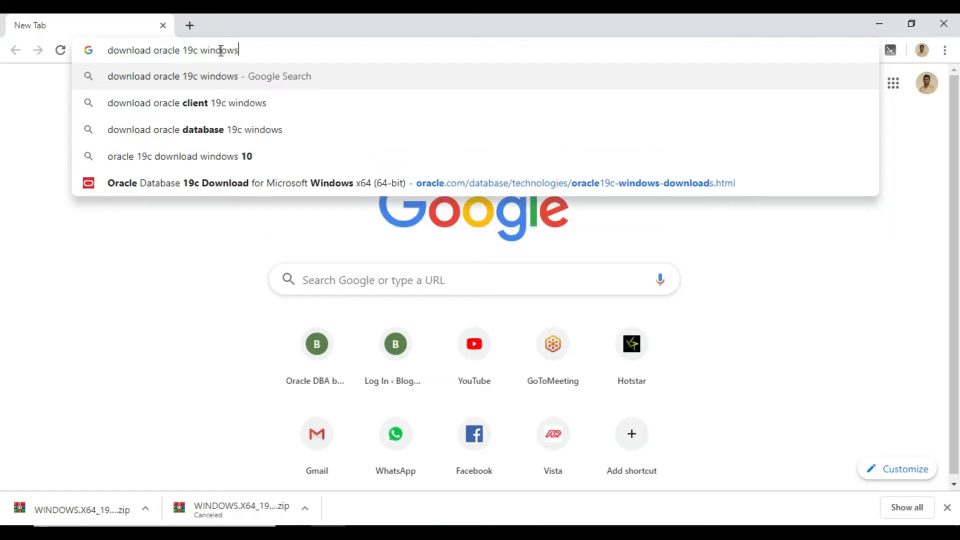
key("Return")
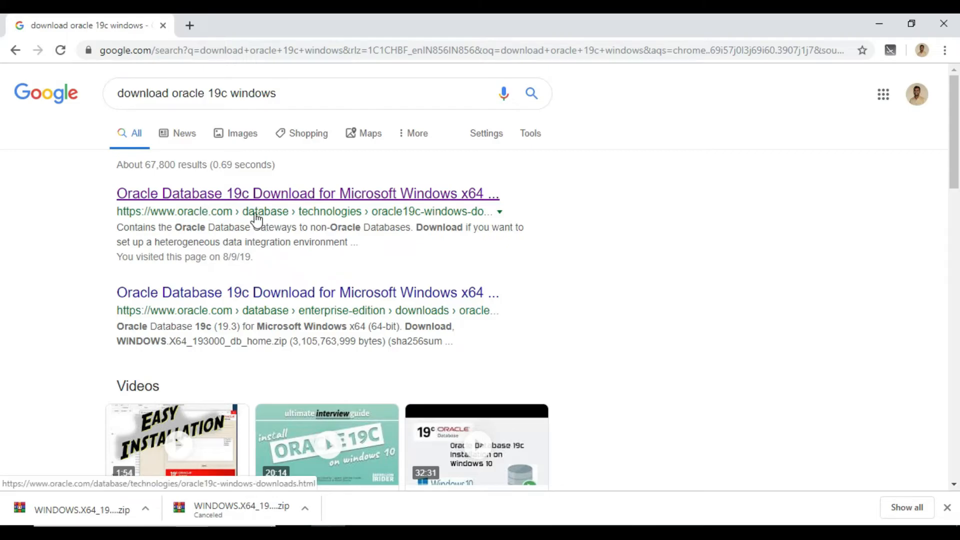
middle_click(209, 199)
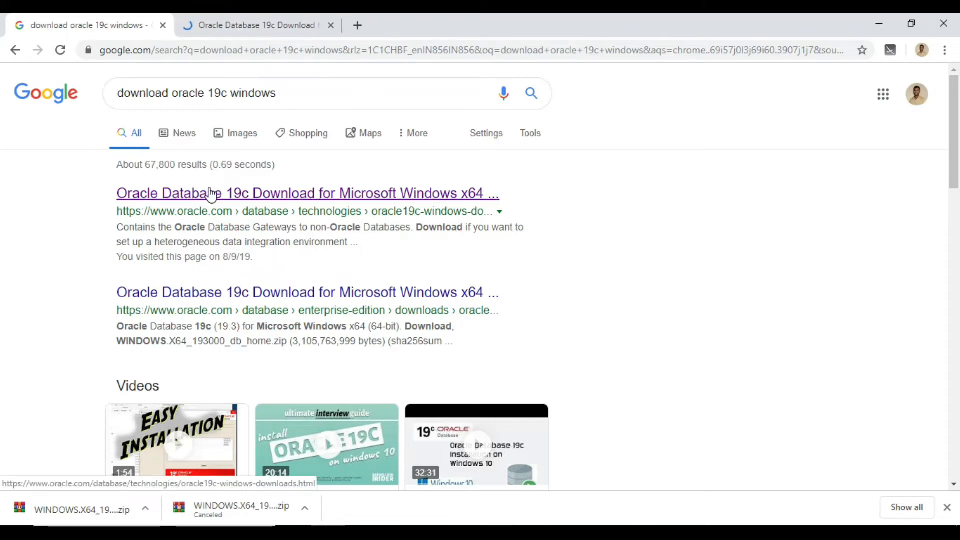
left_click(241, 25)
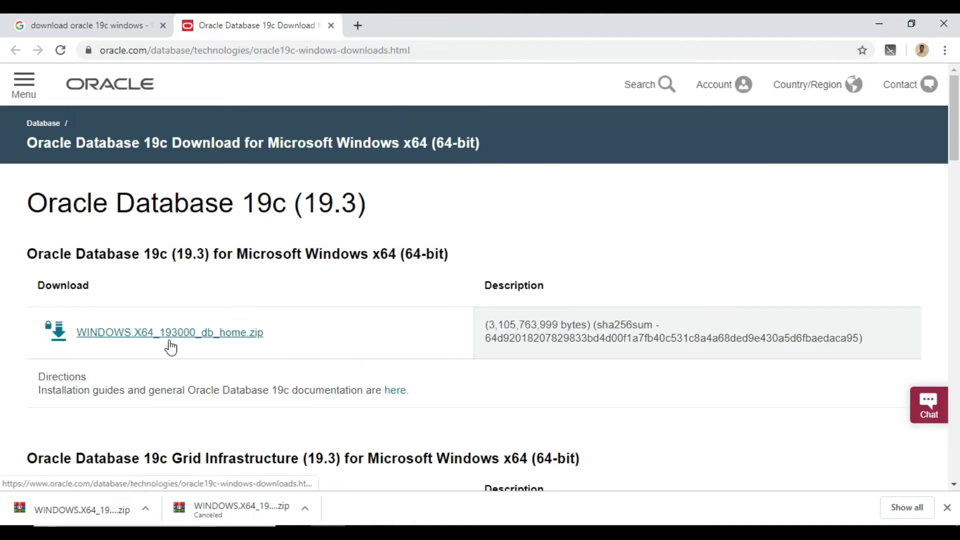
Pick the WINDOWS.X64_193000_db_home.zip link, checking the heading shows 19.3 for Windows x64.
left_click(140, 343)
left_click_drag(184, 254, 214, 254)
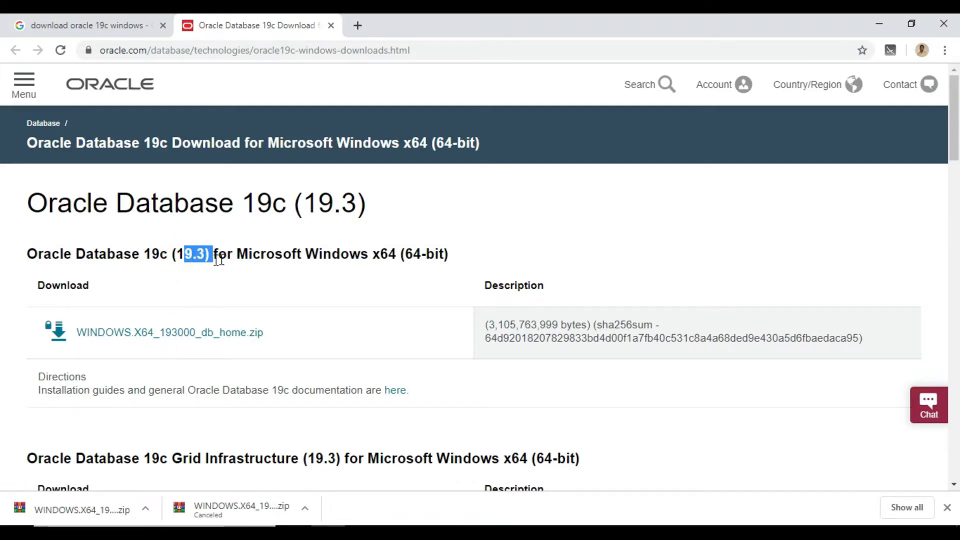
left_click_drag(312, 253, 403, 255)
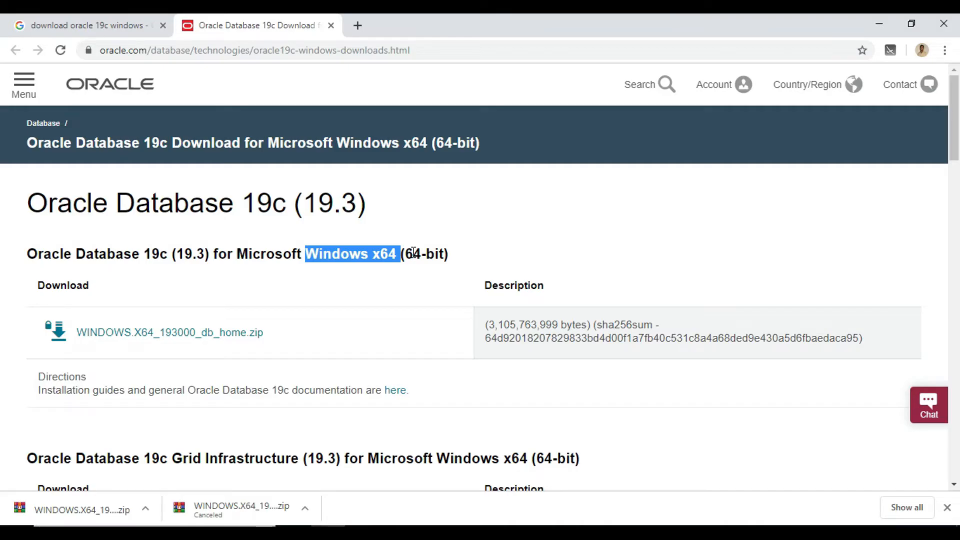
Accept the Oracle license and sign in with the account password so the zip downloads, then minimize Chrome.
left_click(183, 332)
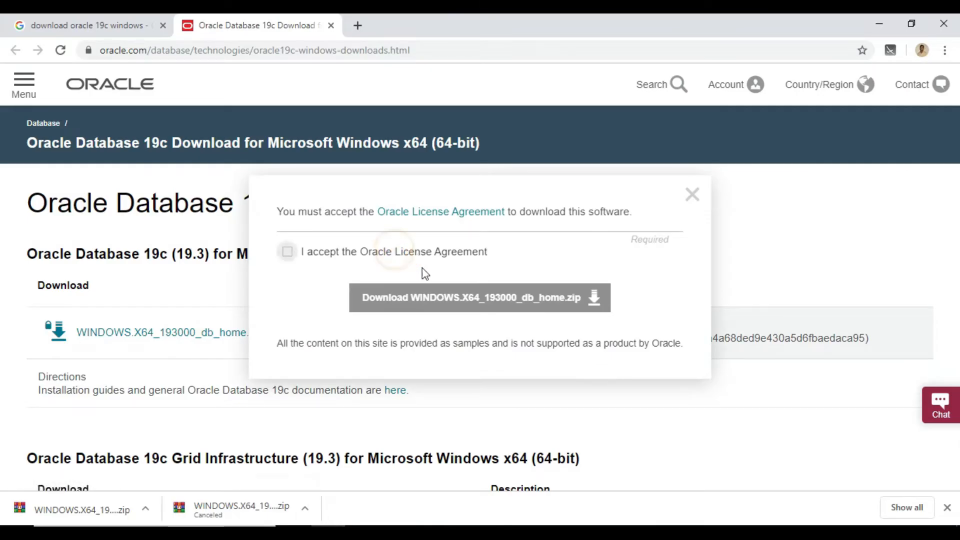
left_click(288, 252)
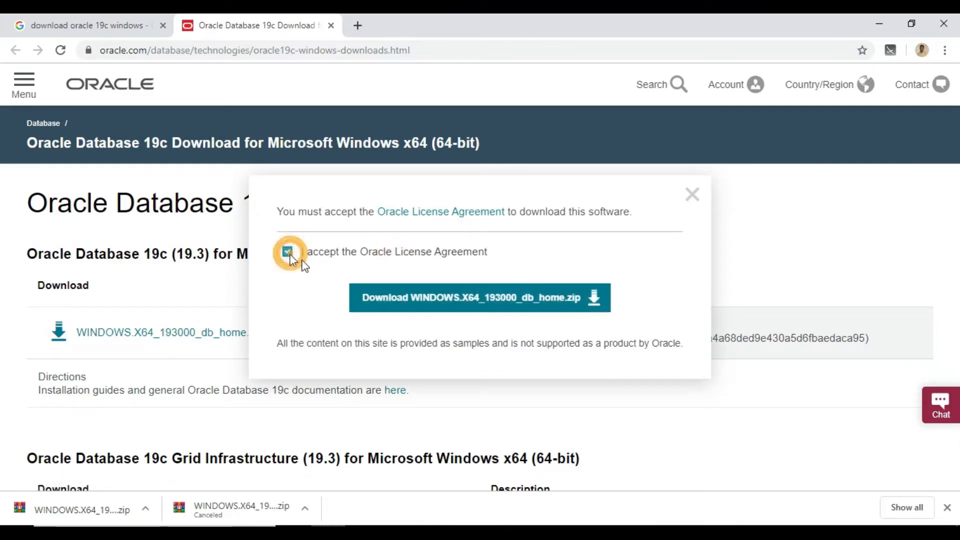
left_click(443, 308)
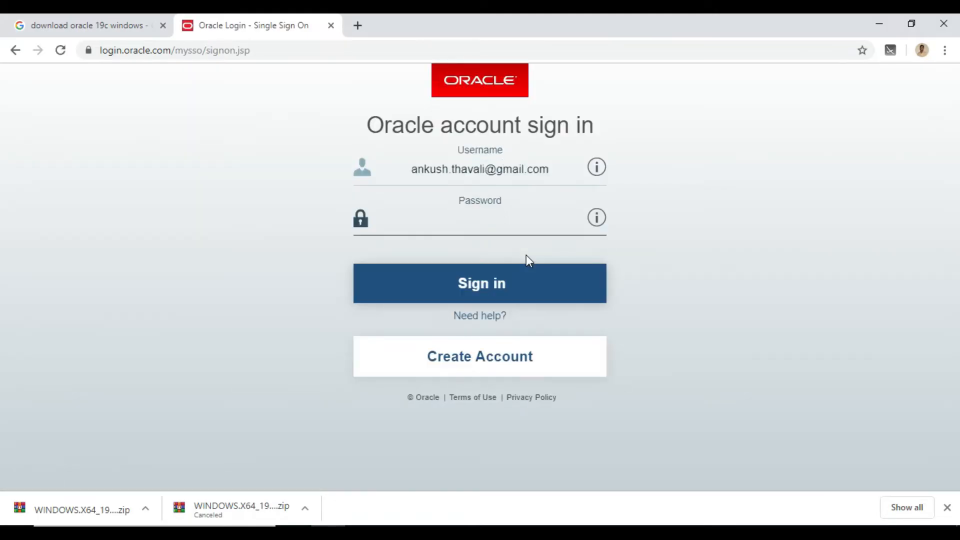
type("*********")
key("Return")
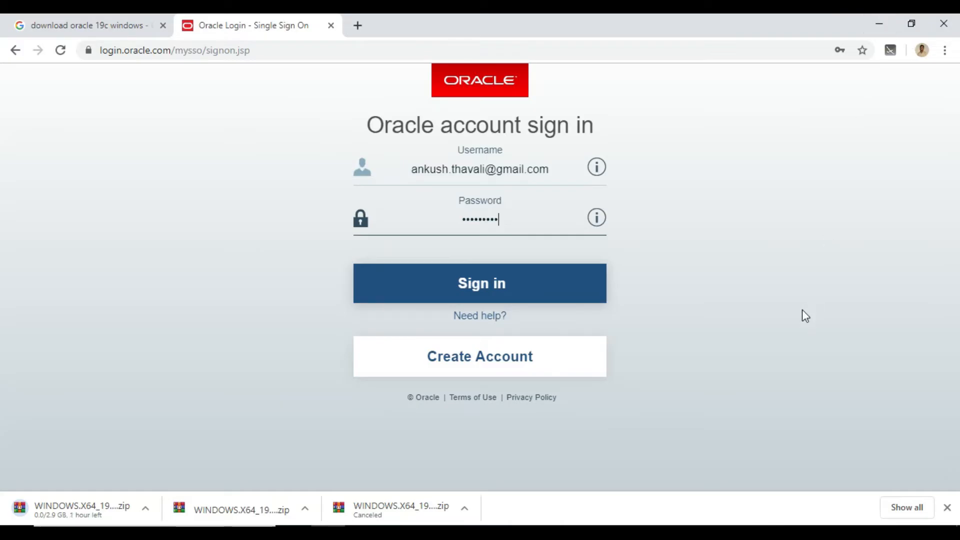
left_click(881, 22)
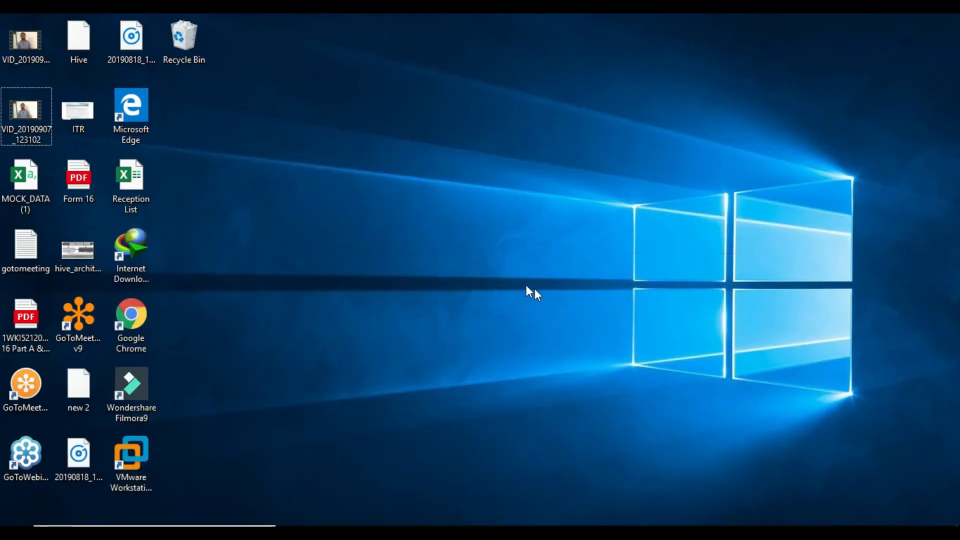
Find the 2.89 GB WINDOWS.X64_193000_db_home zip and its extracted folder in Downloads.
left_click(465, 530)
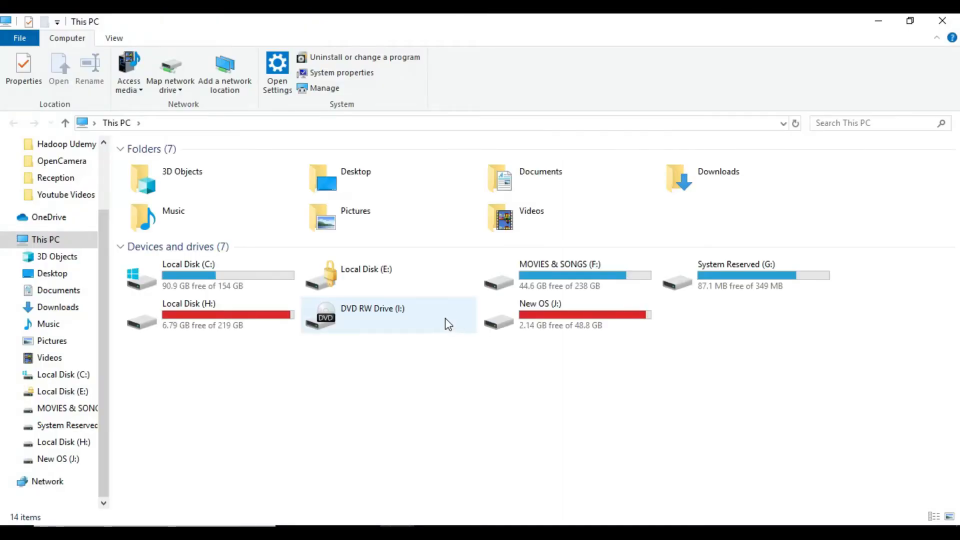
scroll(103, 169, "up", 2)
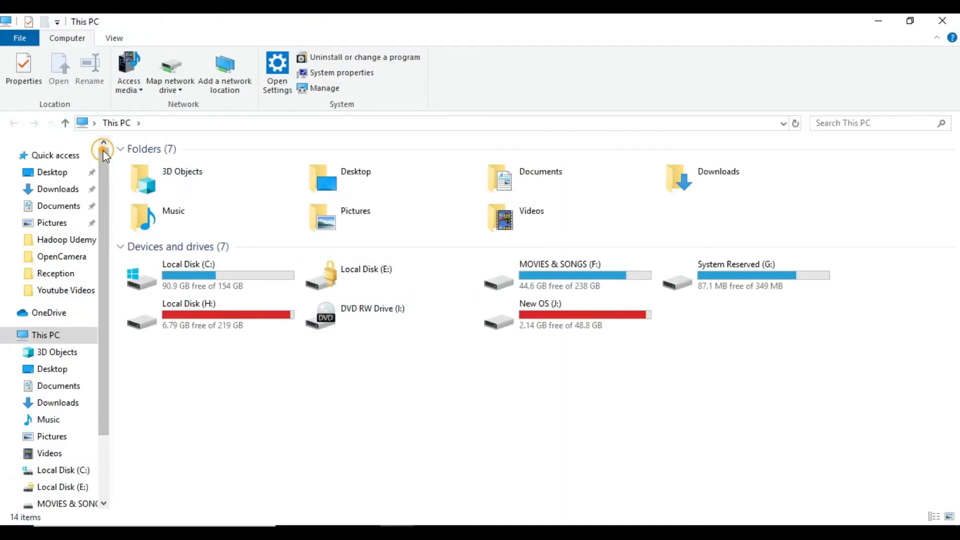
left_click(56, 196)
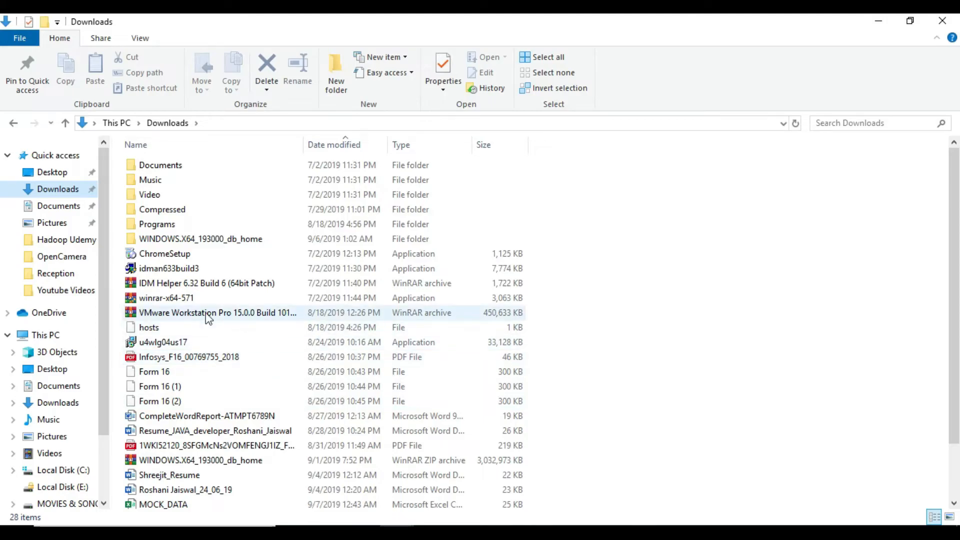
left_click(220, 462)
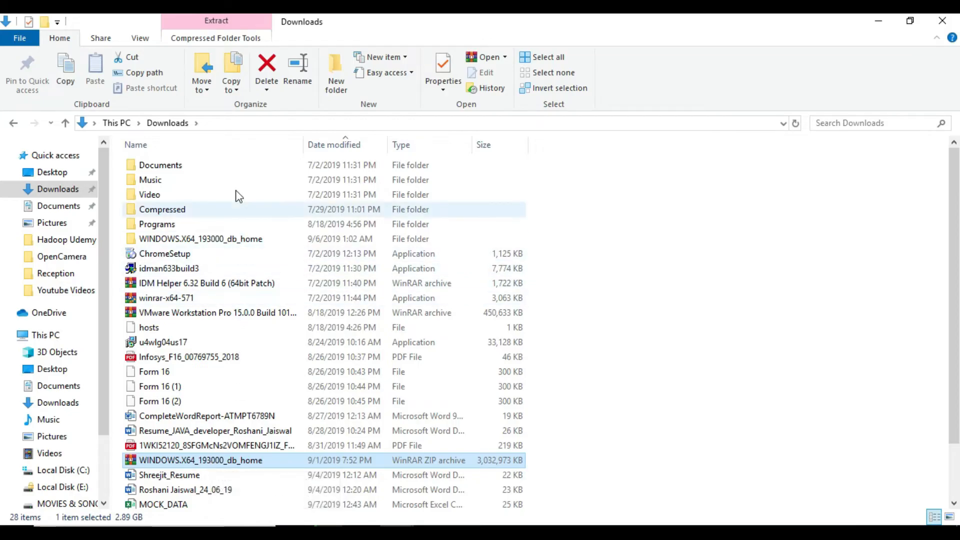
left_click(226, 122)
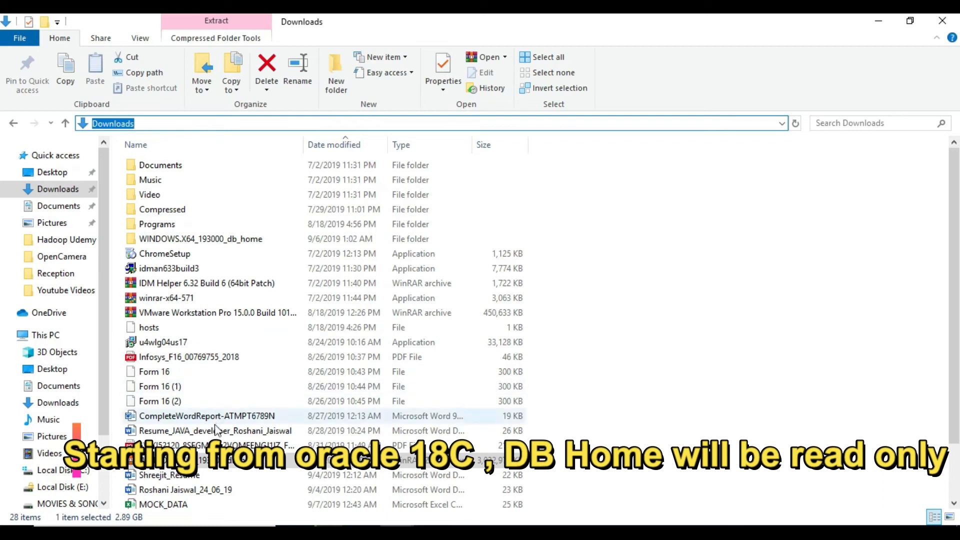
mouse_move(215, 472)
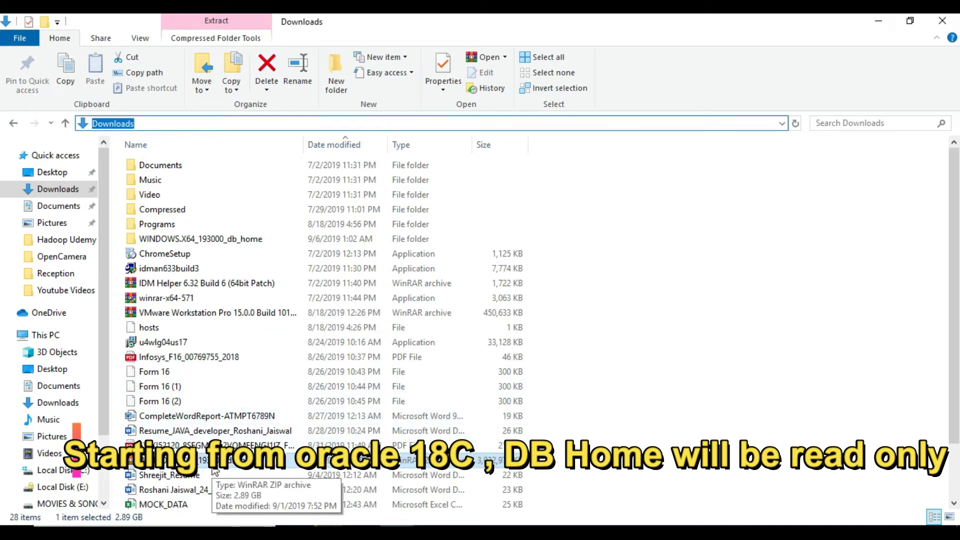
left_click(216, 241)
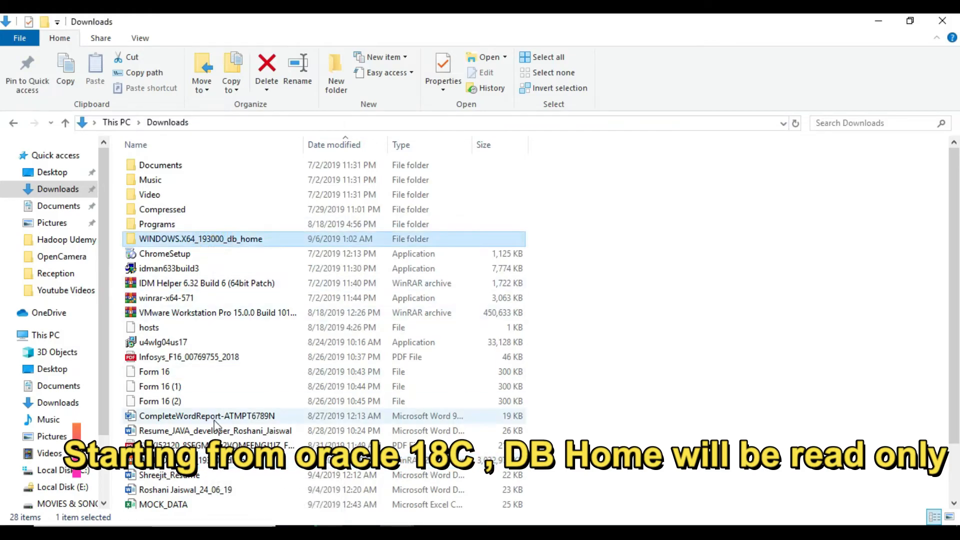
right_click(205, 464)
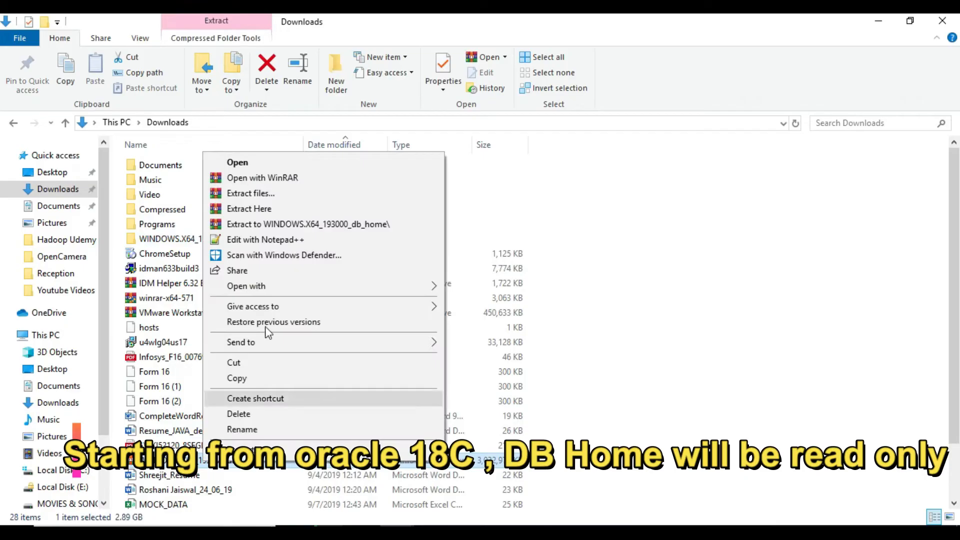
left_click(735, 280)
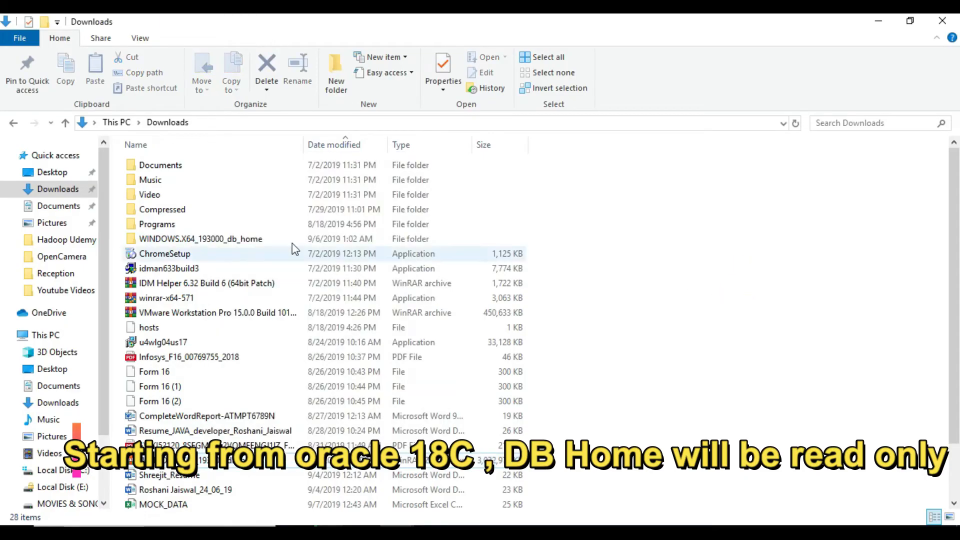
left_click(252, 240)
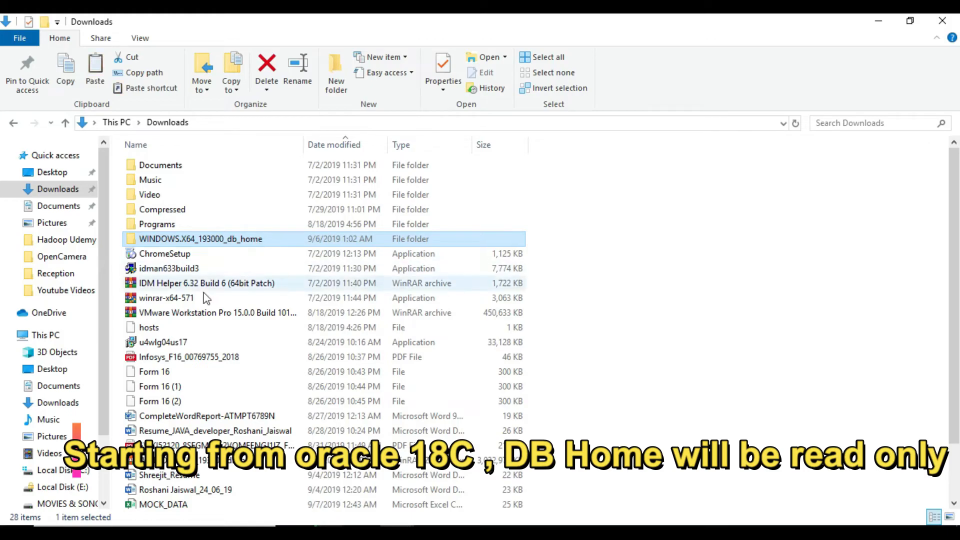
Create an oracle19c folder on MOVIES & SONGS (F:) and paste the WINDOWS.X64_193000_db_home folder into it.
left_click(56, 336)
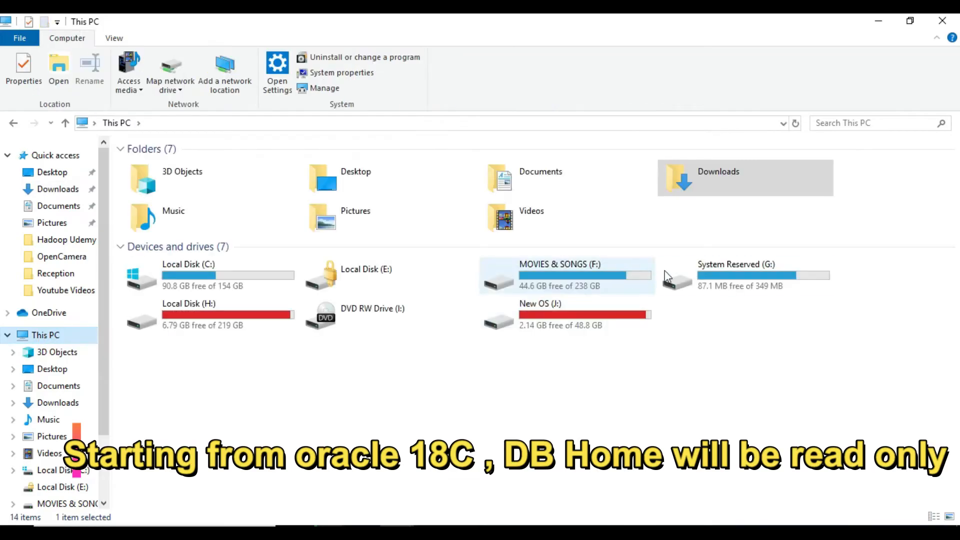
left_click(598, 286)
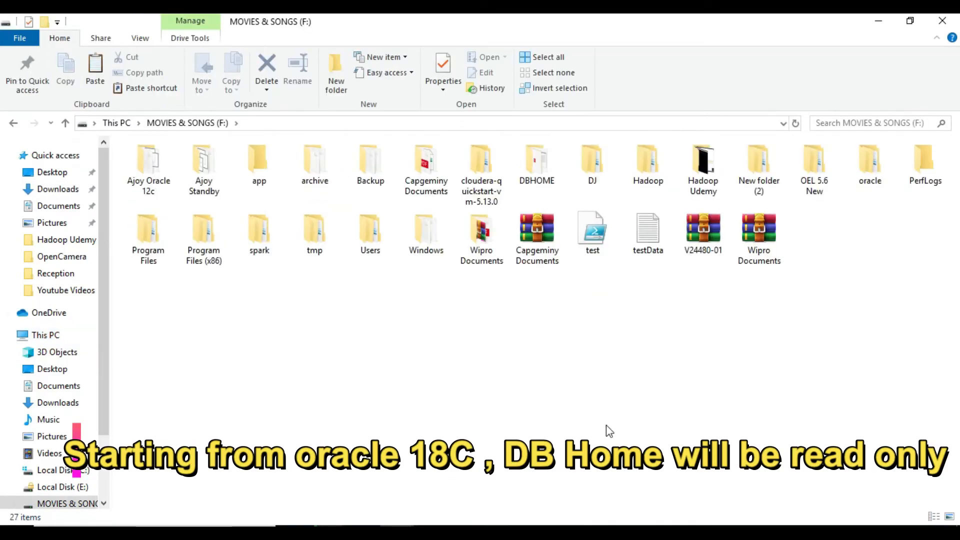
right_click(565, 352)
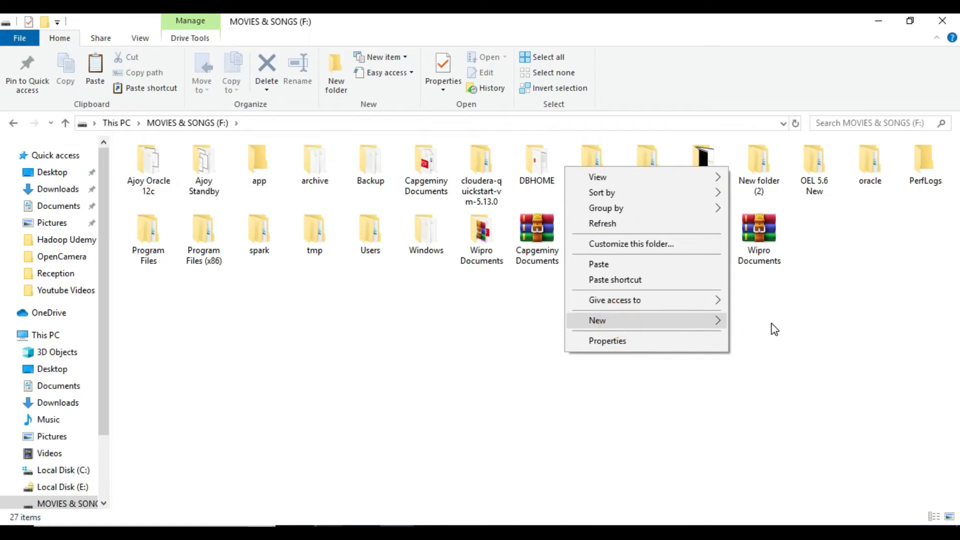
right_click(642, 302)
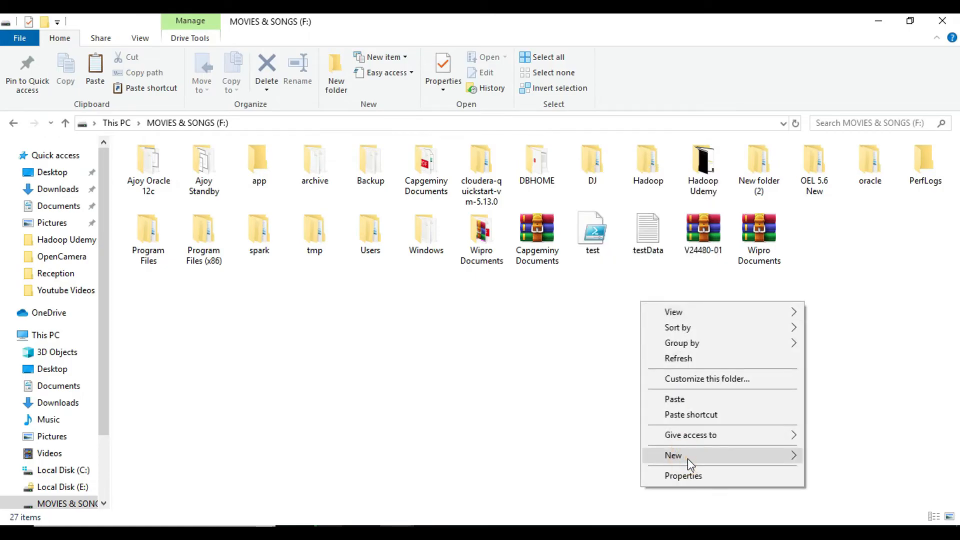
mouse_move(689, 463)
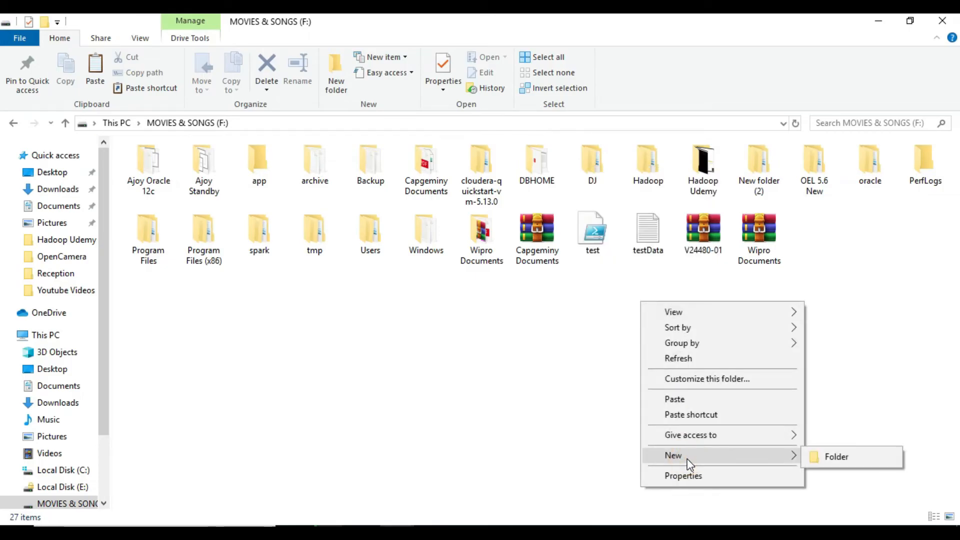
left_click(834, 455)
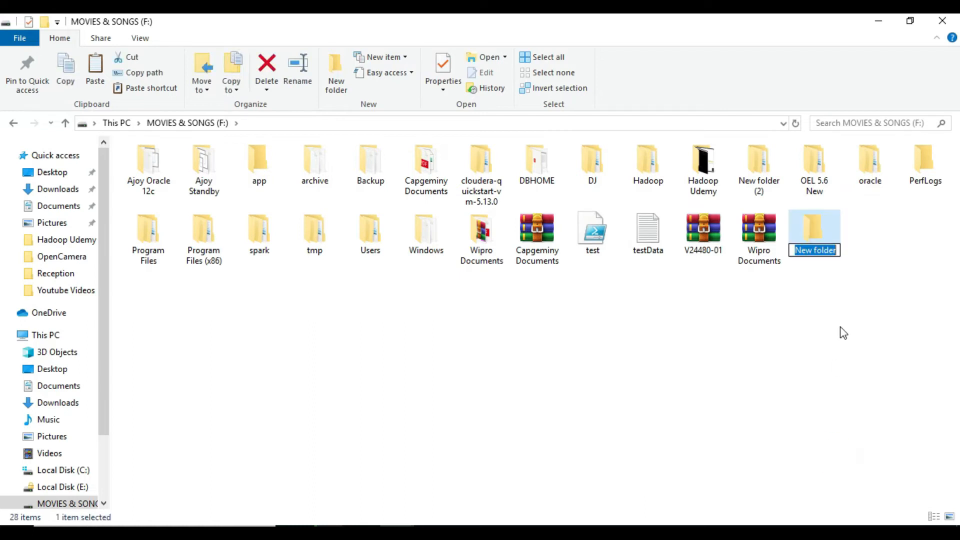
type("oracl")
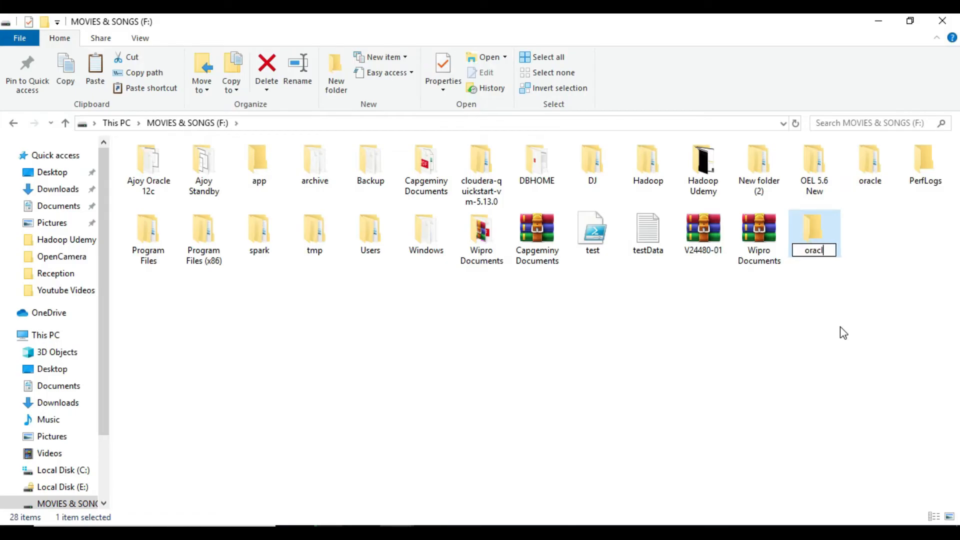
type("e19c")
key("Return")
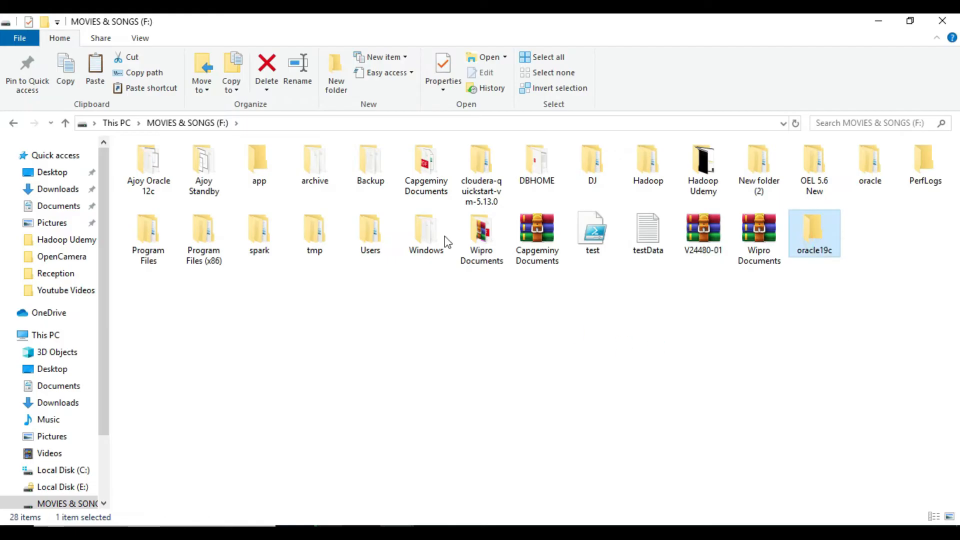
key("Return")
key("ctrl+v")
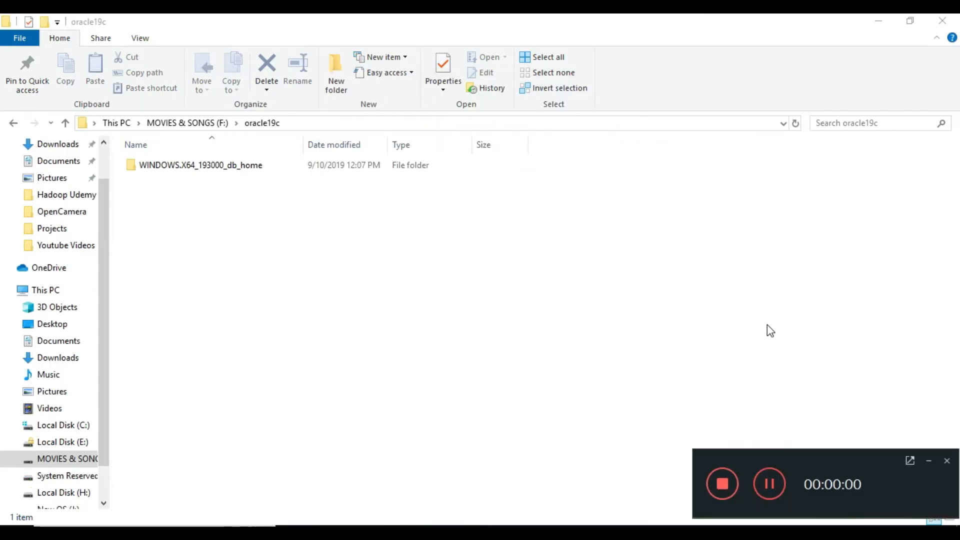
Once the copy finishes, reopen F:\oracle19c to confirm the WINDOWS.X64_193000_db_home folder is there.
left_click(928, 461)
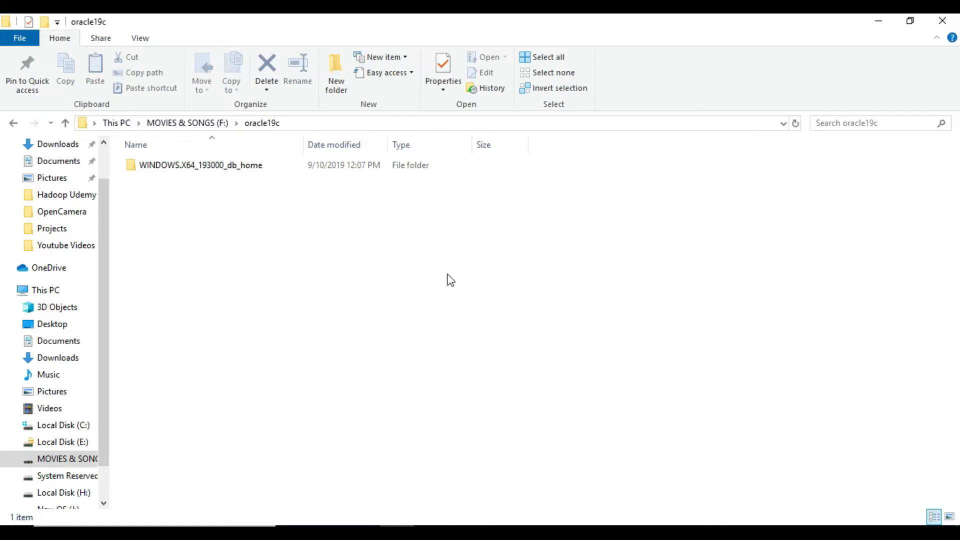
left_click(207, 123)
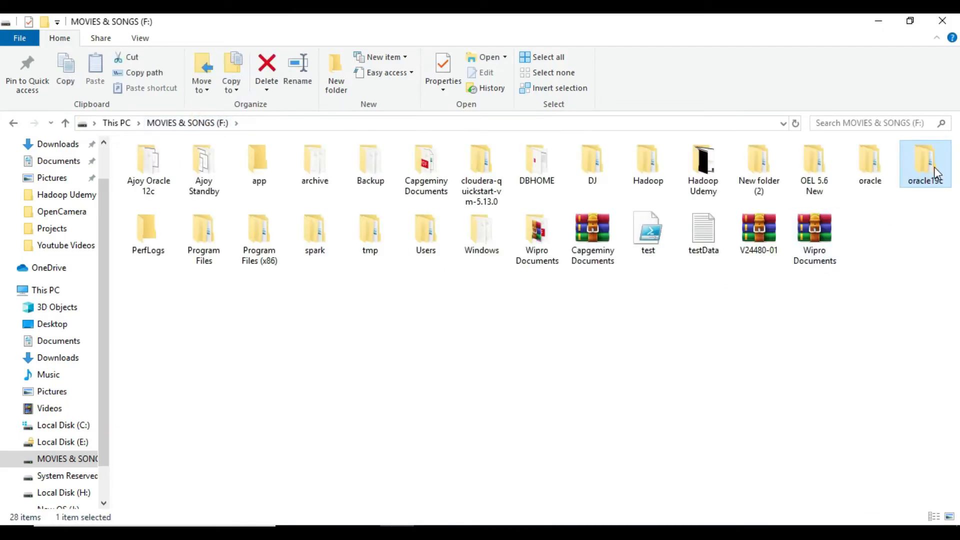
double_click(936, 174)
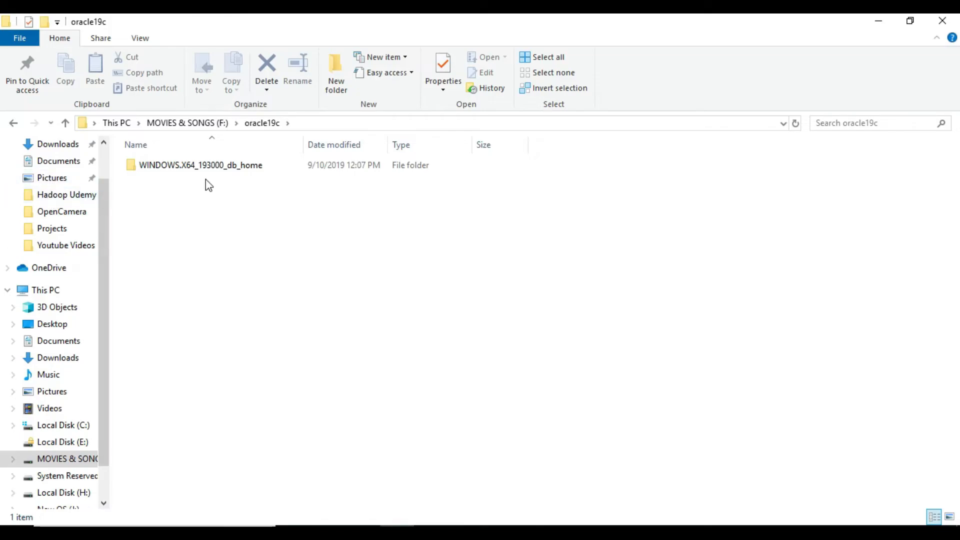
Rename the copied WINDOWS.X64_193000_db_home folder to db_home.
right_click(215, 169)
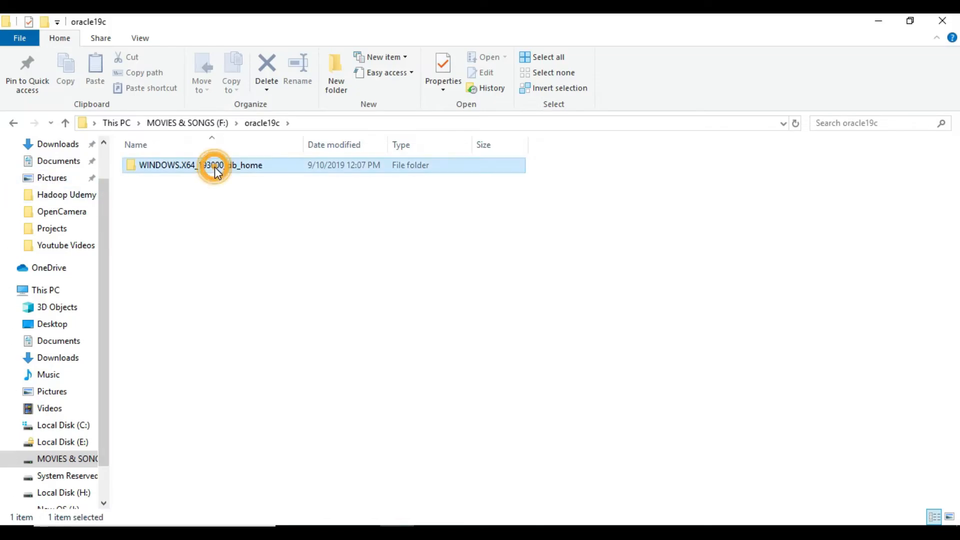
left_click(262, 461)
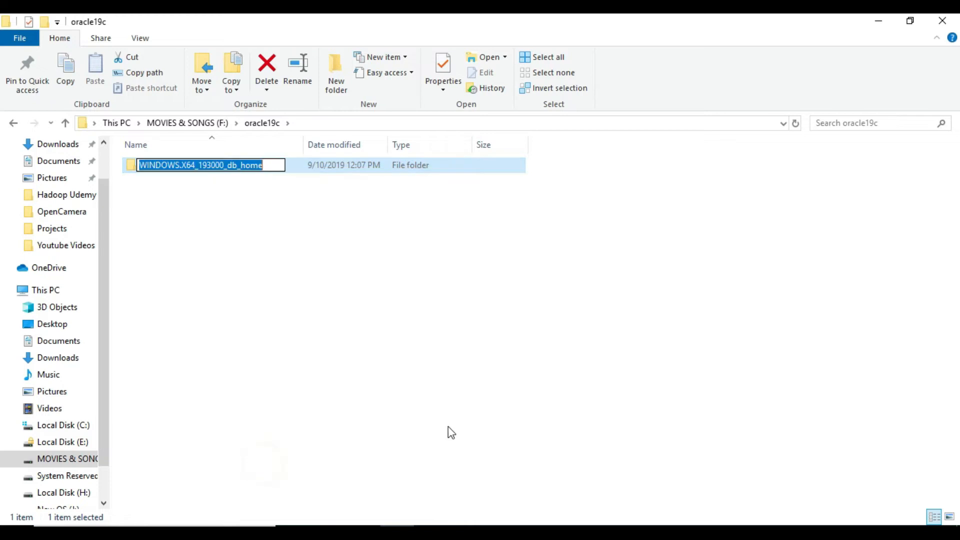
key("Home")
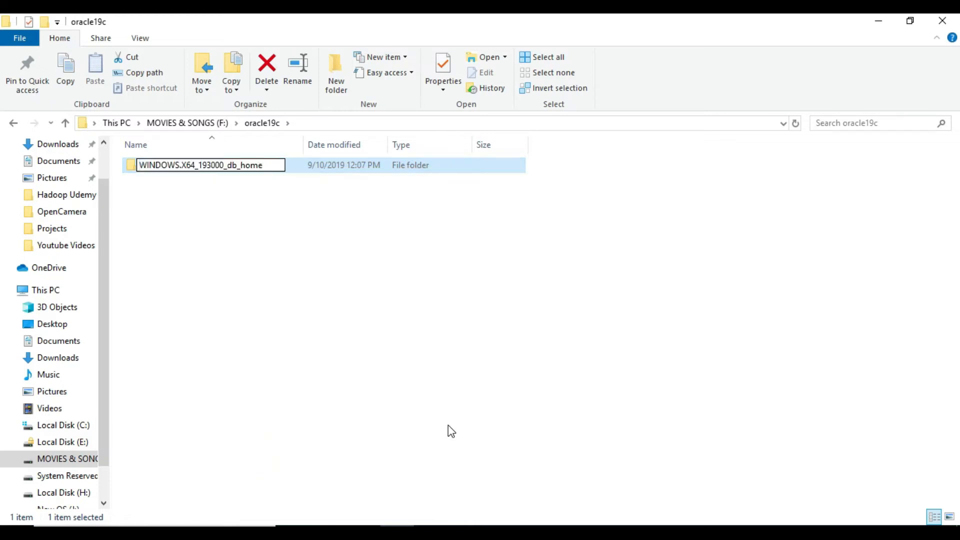
key("Delete")
key("Delete")
key("Delete")
key("Delete")
key("Delete")
key("Delete")
key("Delete")
key("Delete")
key("Delete")
key("Delete")
key("Delete")
key("Delete")
key("Delete")
key("Delete")
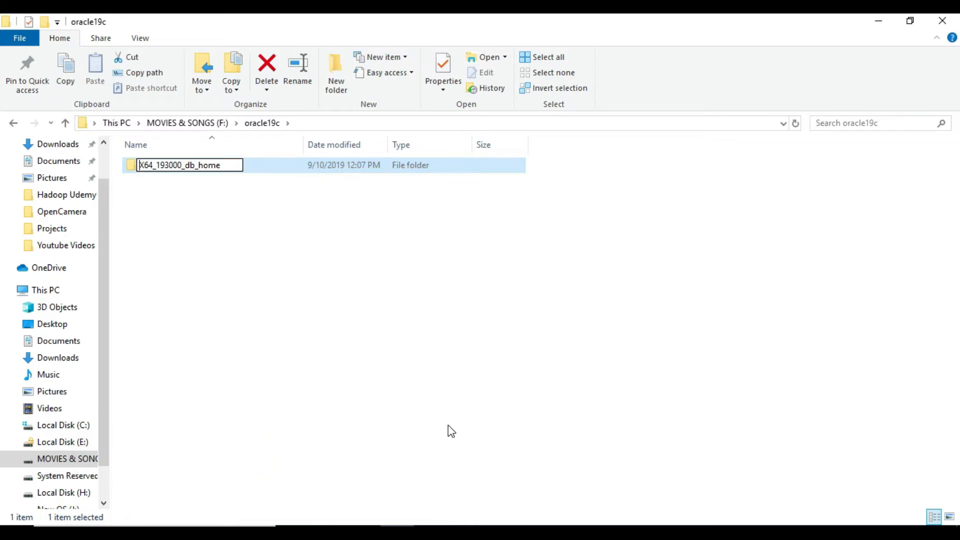
key("Delete")
key("Delete")
key("Delete")
key("Delete")
key("Delete")
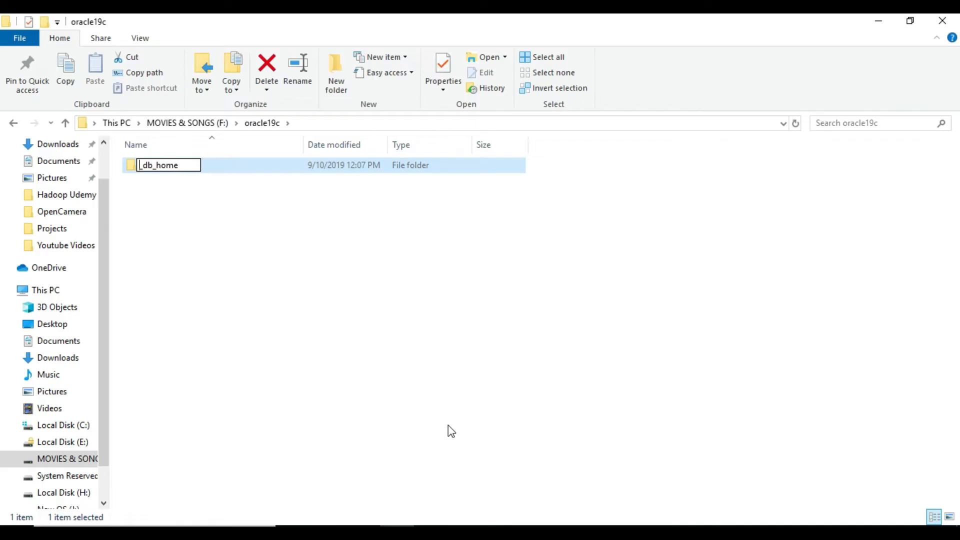
left_click(294, 266)
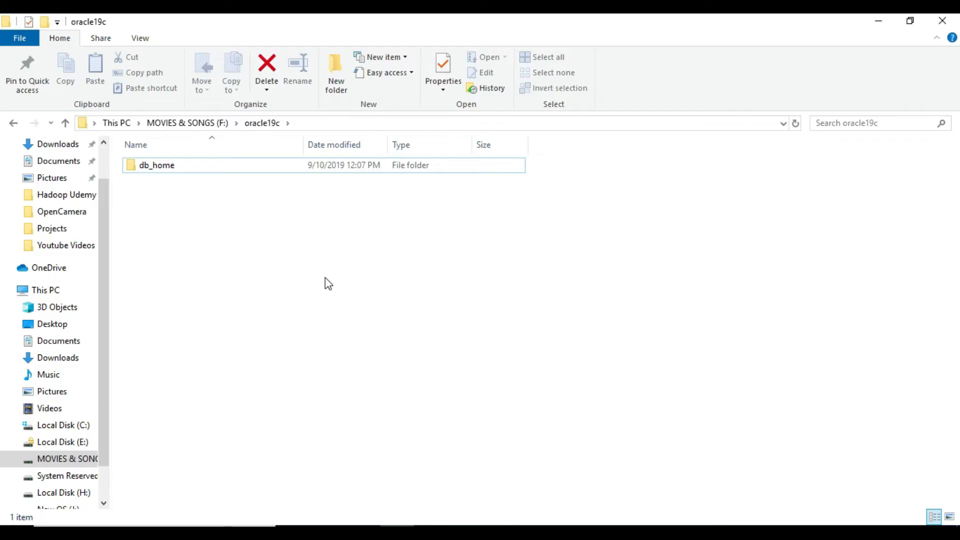
Run setup.exe from the db_home folder as administrator.
double_click(184, 170)
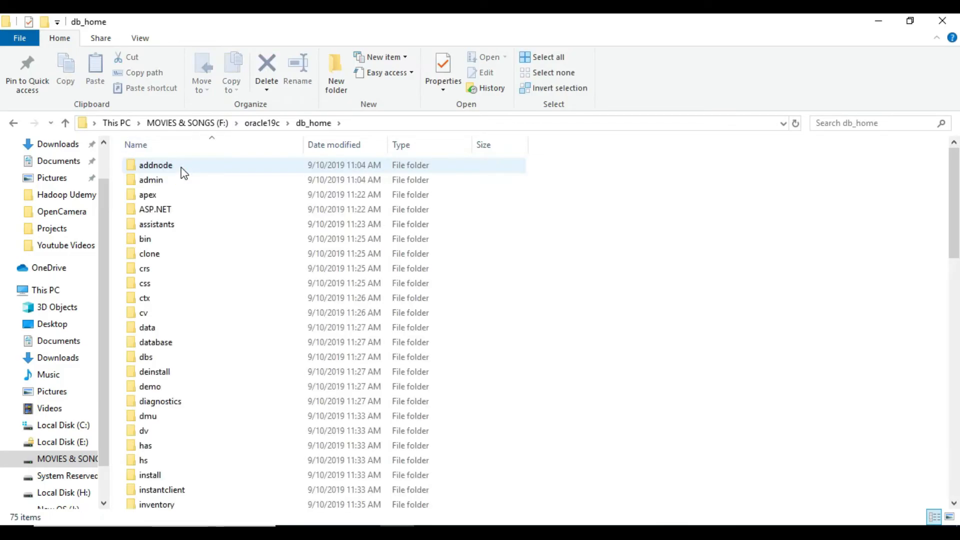
scroll(221, 388, "down", 1)
scroll(221, 388, "down", 16)
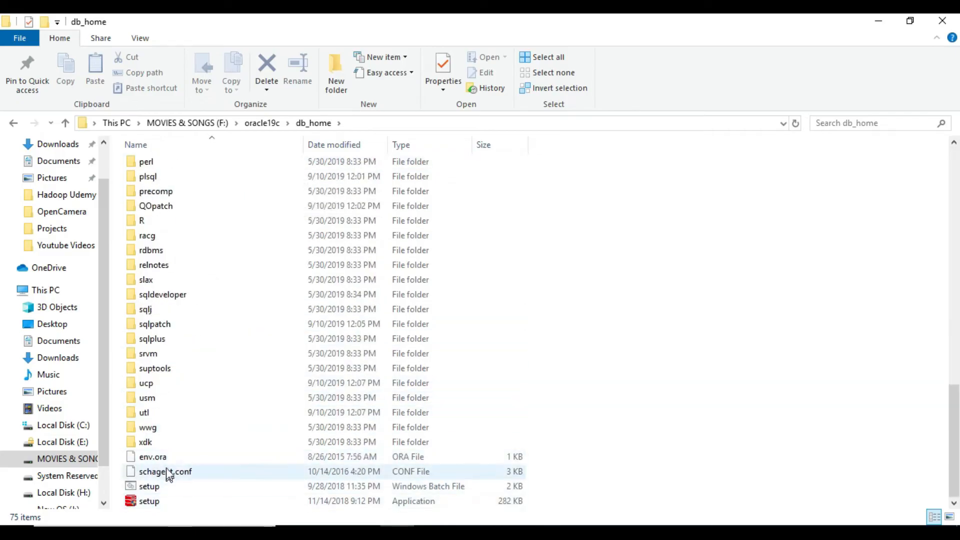
left_click(162, 503)
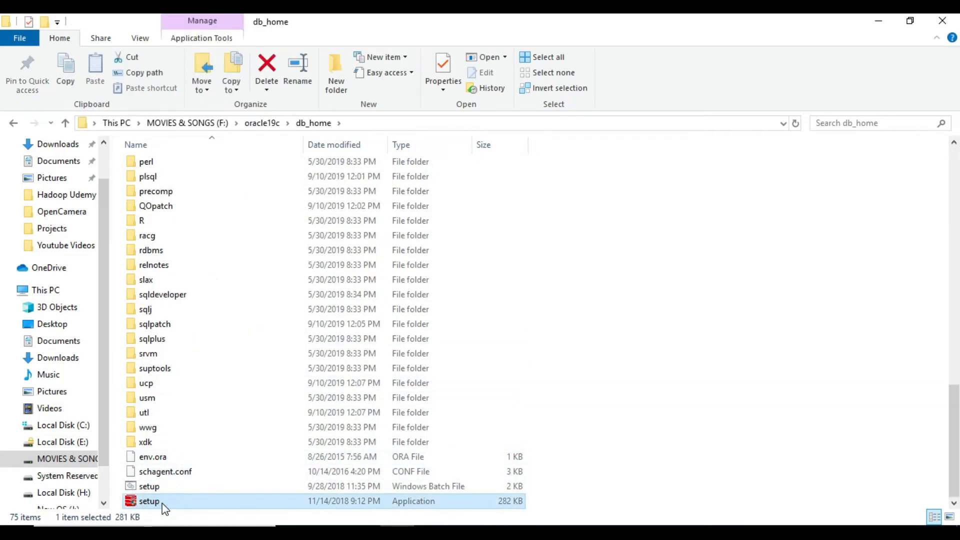
right_click(162, 503)
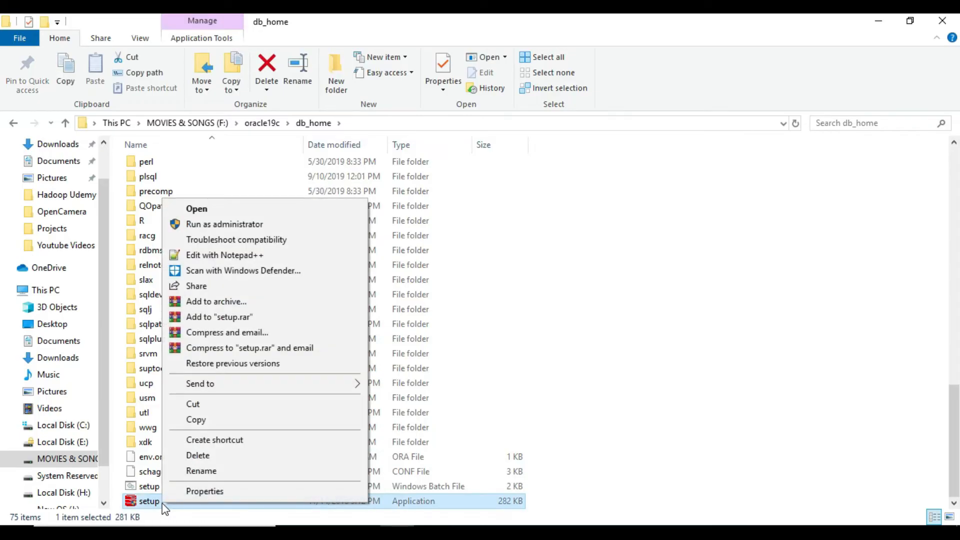
left_click(235, 225)
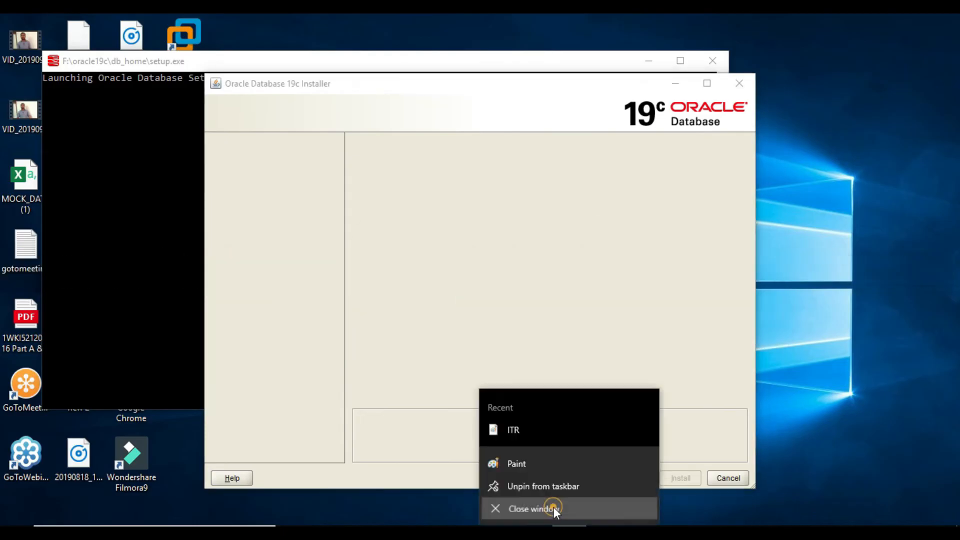
Close the Paint window so the Oracle installer can finish loading.
left_click(553, 509)
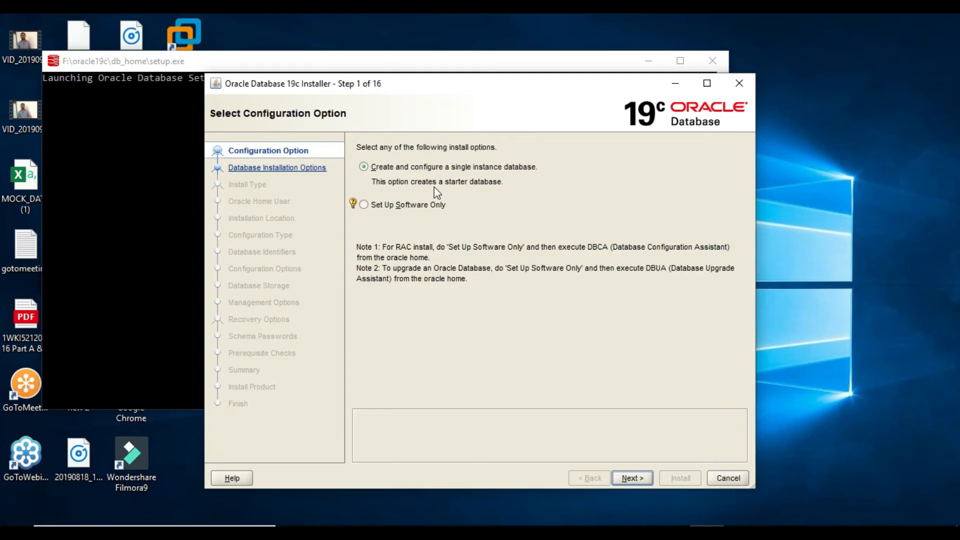
Keep 'Create and configure a single instance database' and go to the next installer page.
left_click(633, 478)
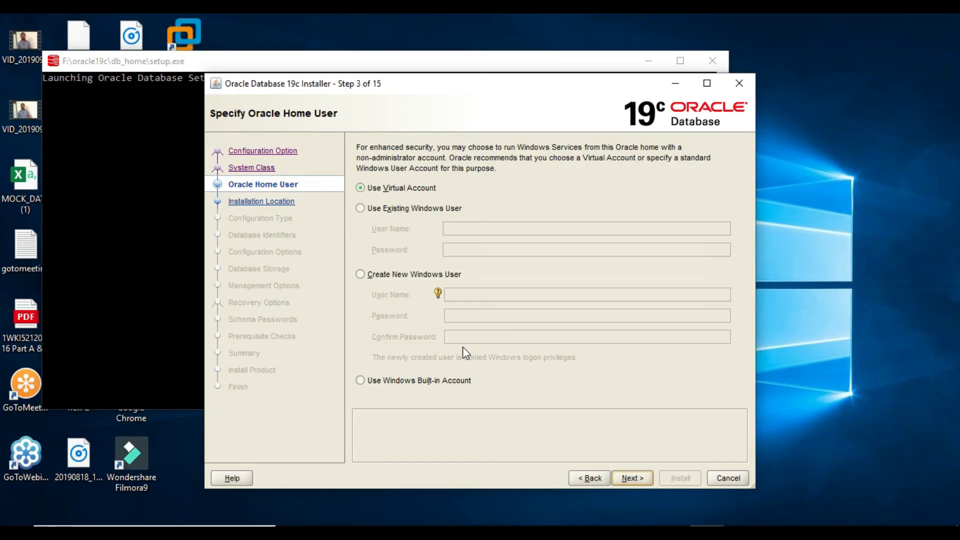
Choose 'Use Windows Built-in Account' and accept the INS-35810 security warning.
left_click(421, 381)
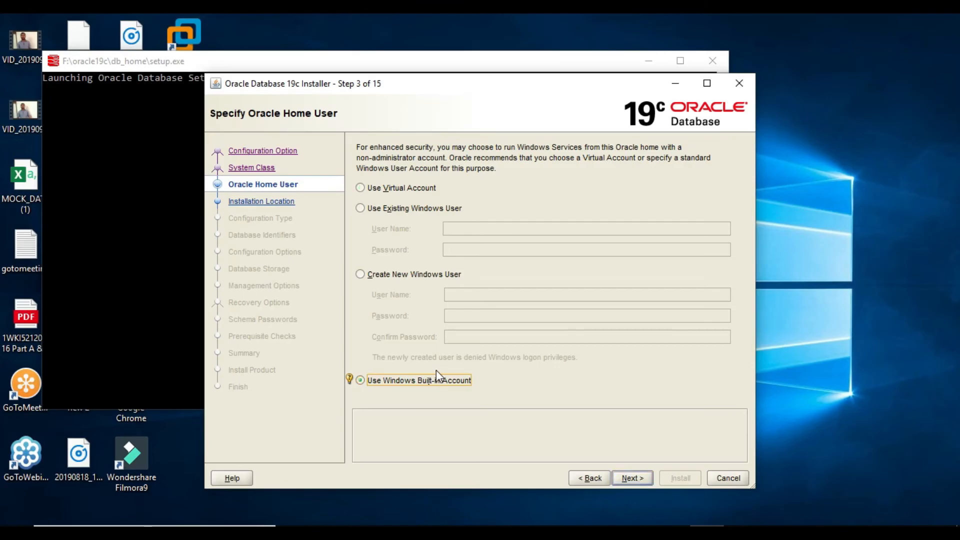
left_click(632, 478)
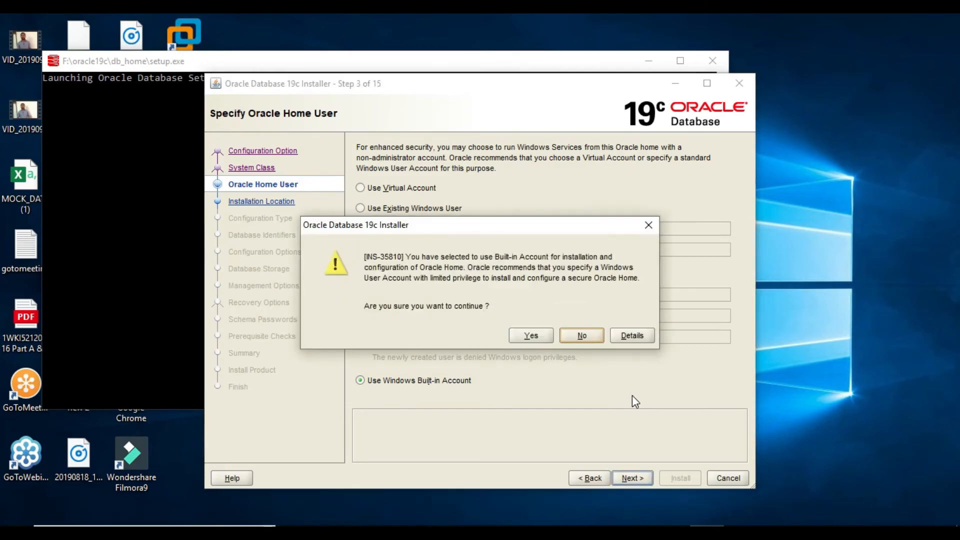
left_click(532, 333)
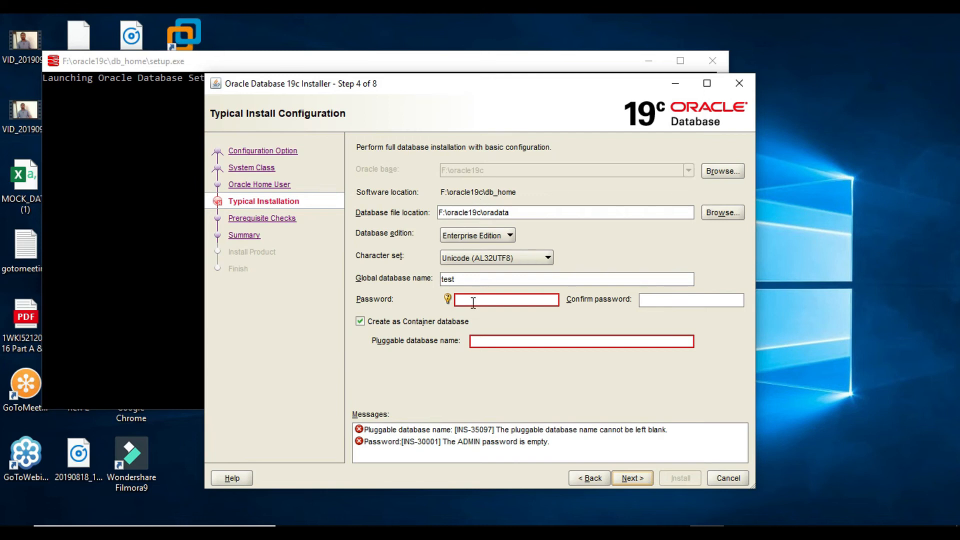
Enter and confirm the admin password for global database test.
left_click(668, 300)
left_click(480, 280)
left_click(480, 281)
left_click(529, 302)
type("********")
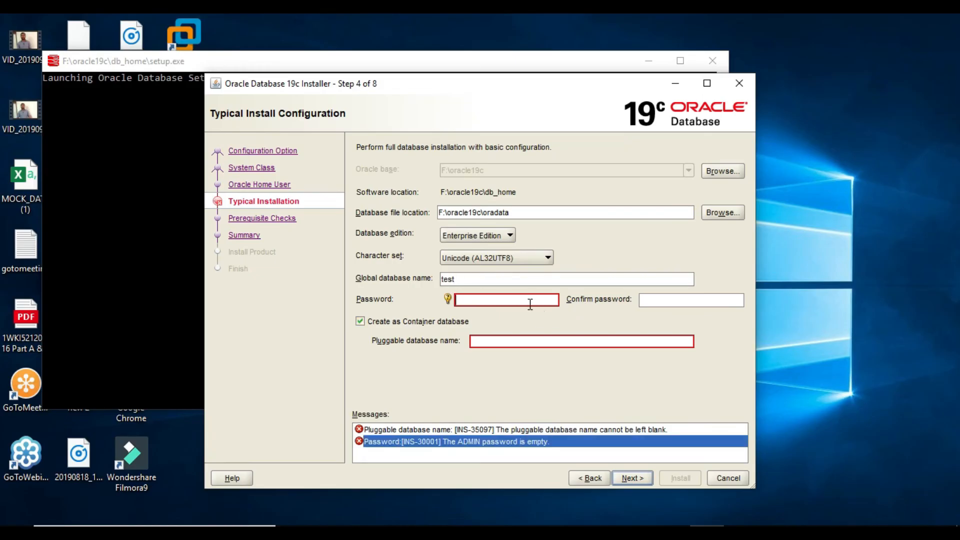
key("Tab")
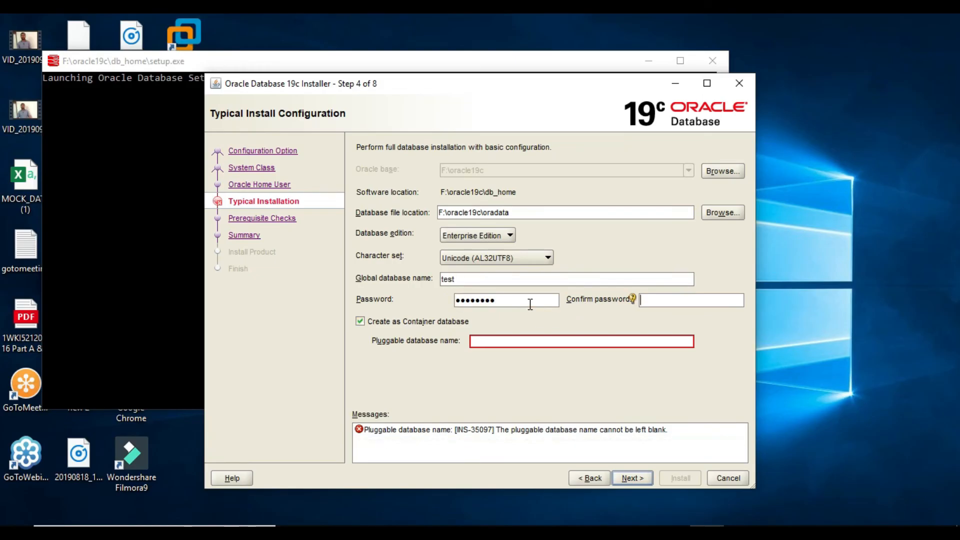
type("********")
key("Tab")
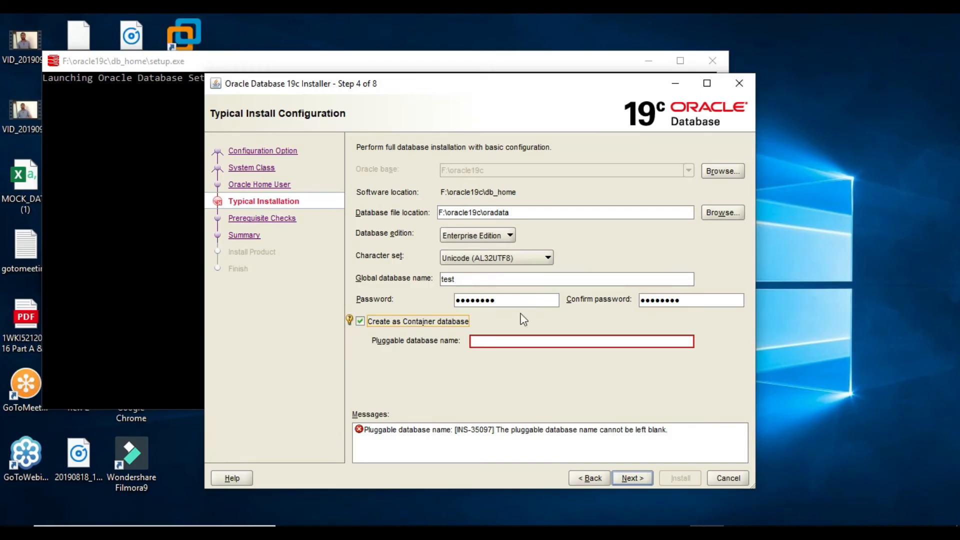
Type 'test' as the base of the pluggable database name.
left_click(502, 343)
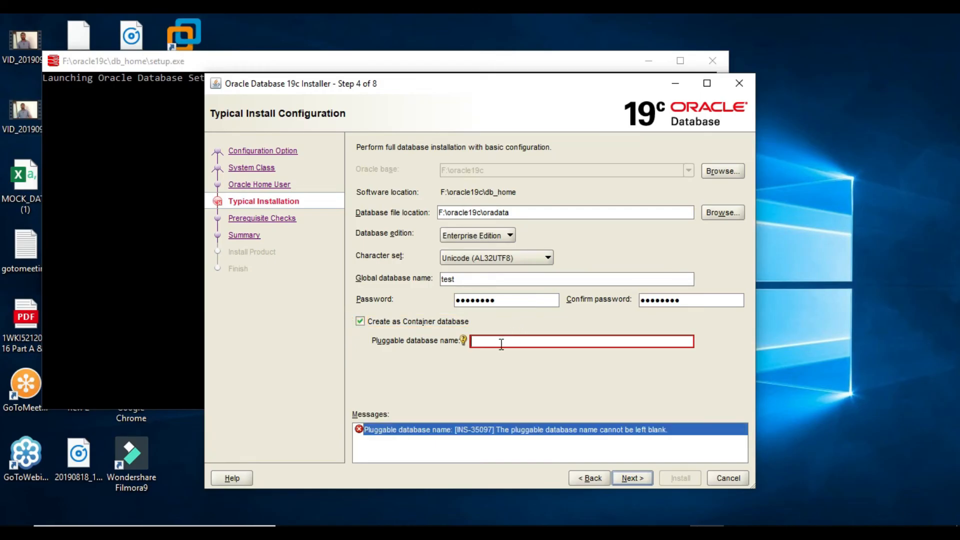
type("test")
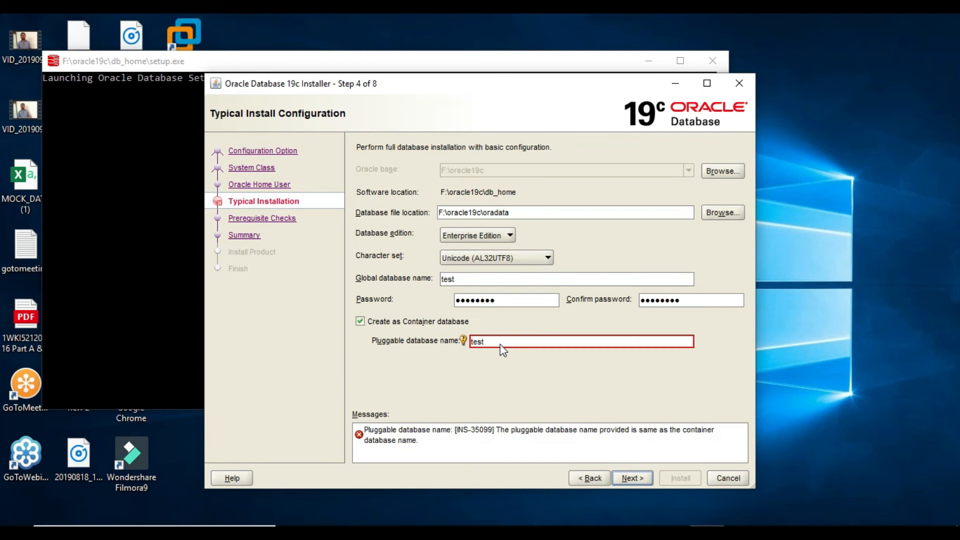
key("Home")
Finish the pluggable database name as 'pdbtest', pass the prerequisite checks, and start the install.
type("pdb")
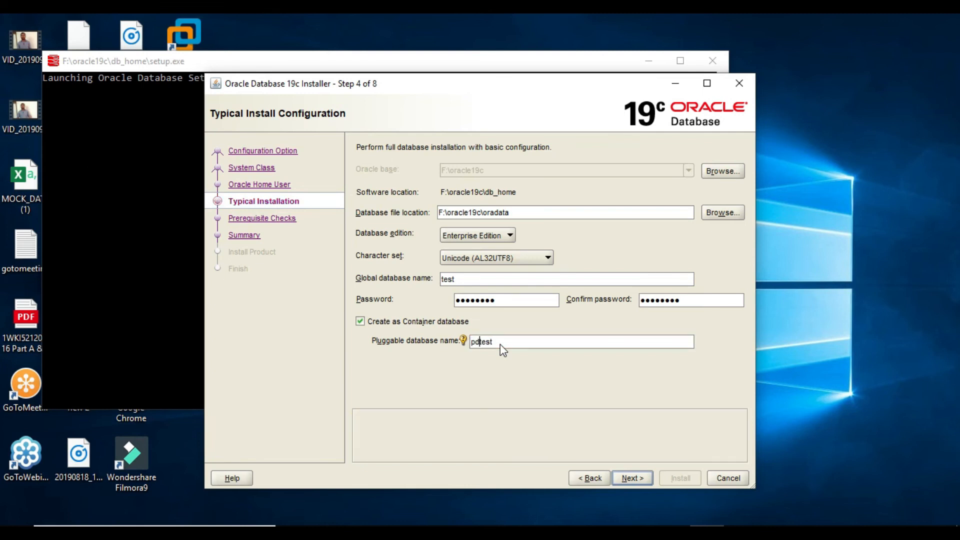
left_click(631, 477)
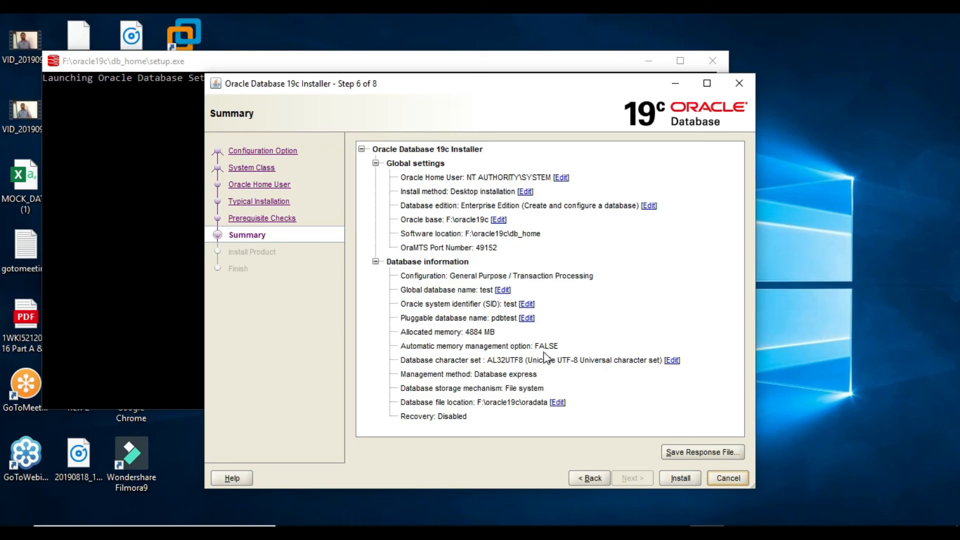
left_click(677, 479)
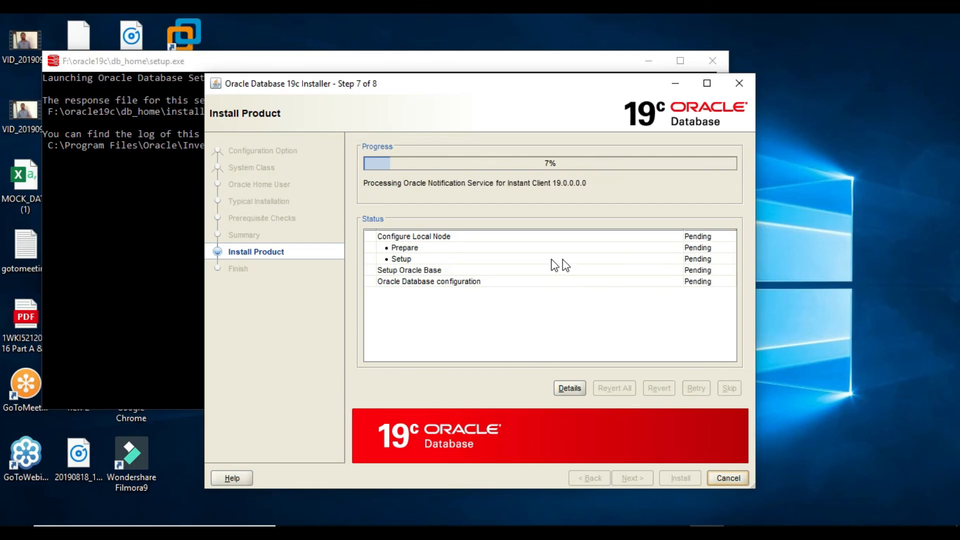
Show the detailed installation log while the install runs to a successful finish.
left_click(568, 388)
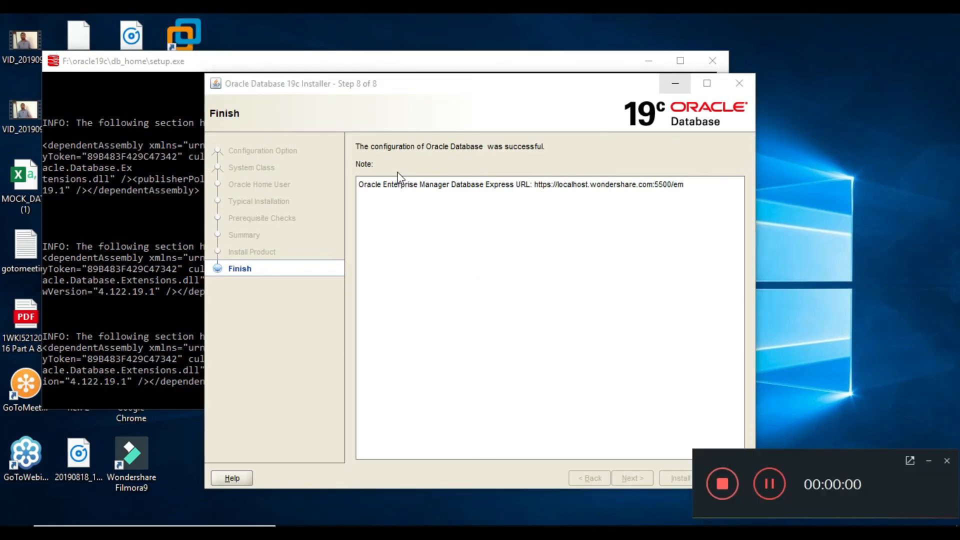
Close the finished Oracle installer and its setup.exe console window.
left_click(928, 461)
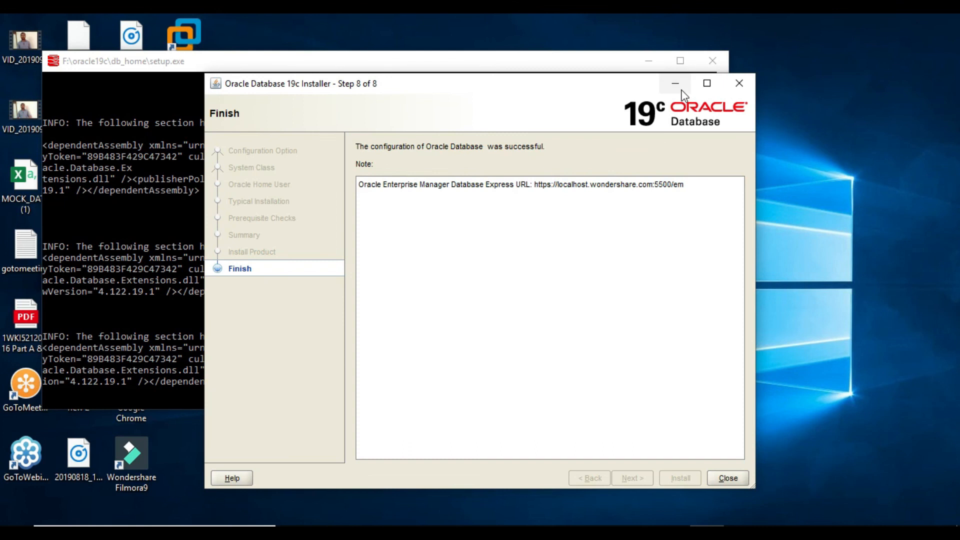
left_click(744, 477)
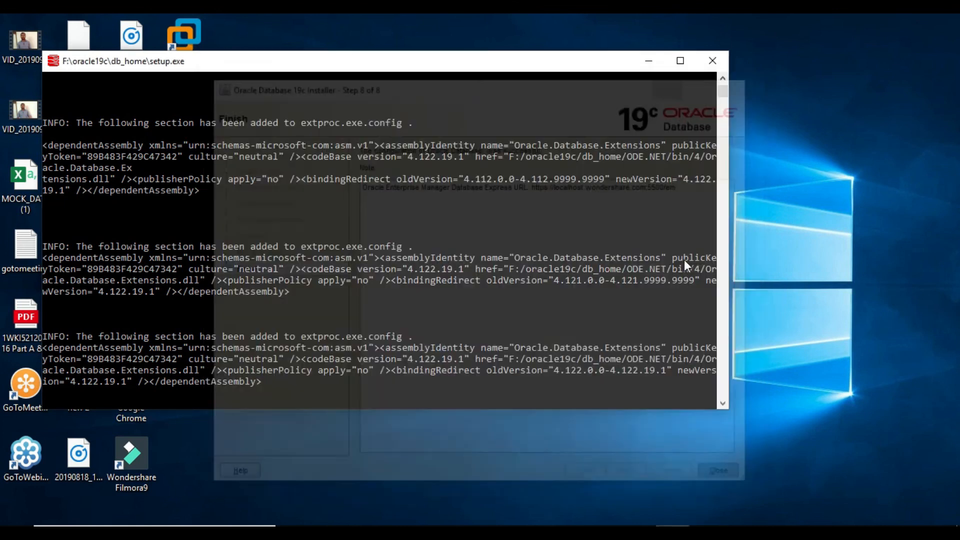
left_click(705, 62)
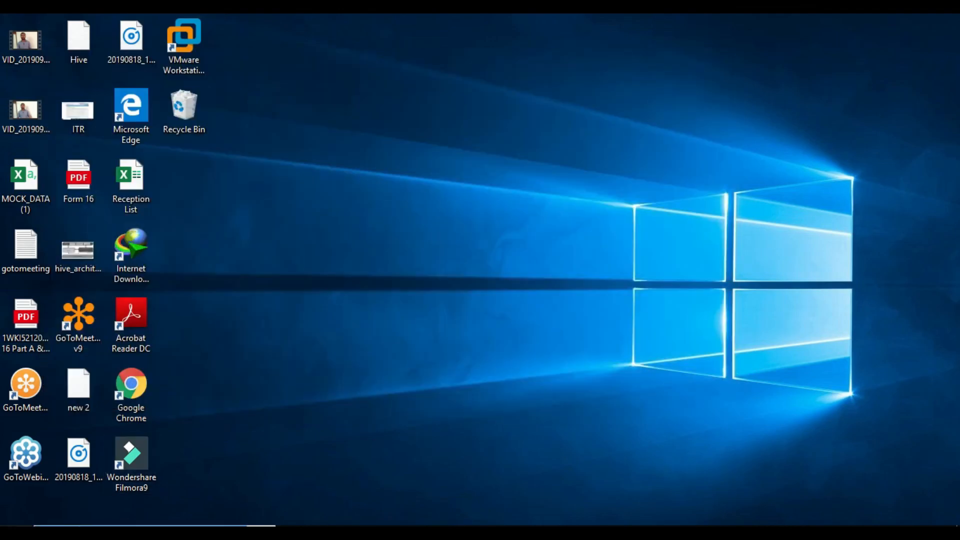
Launch Command Prompt as administrator and connect with 'sqlplus / as sysdba'.
key("super")
left_click(60, 532)
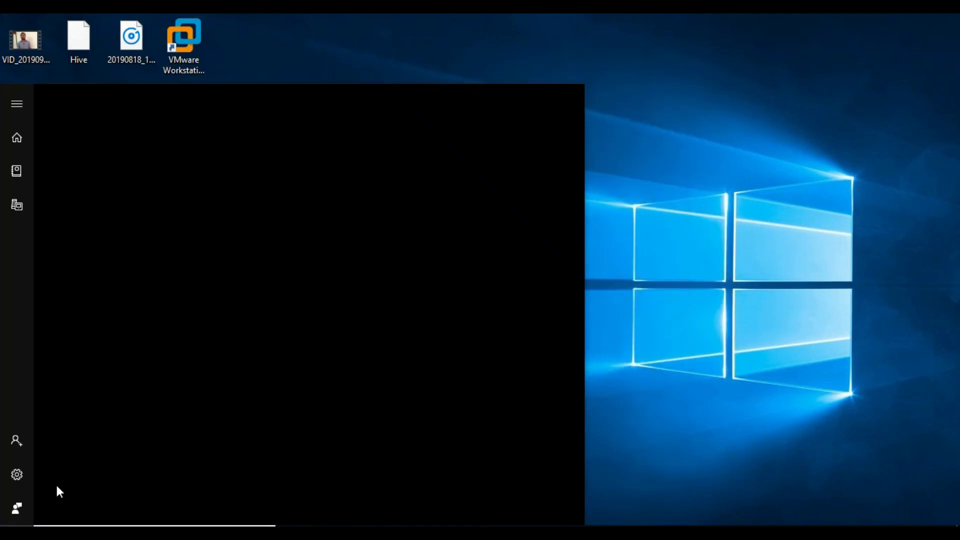
type("cmd")
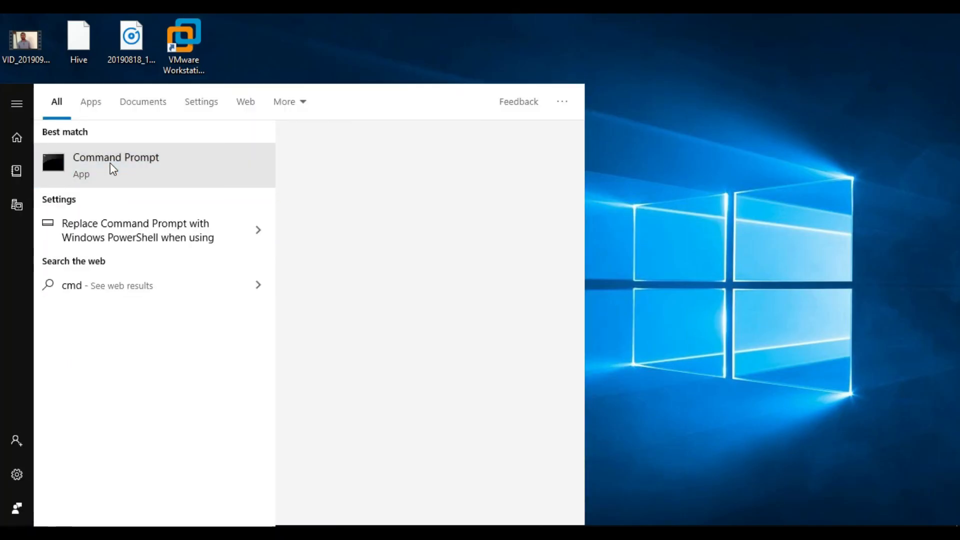
right_click(111, 165)
left_click(157, 178)
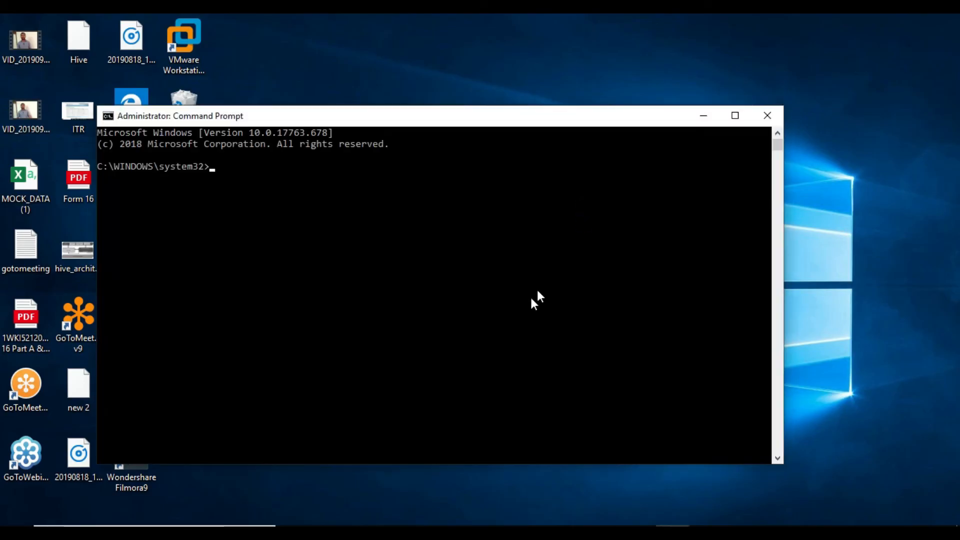
type("sqlplus / as sysdba")
key("Return")
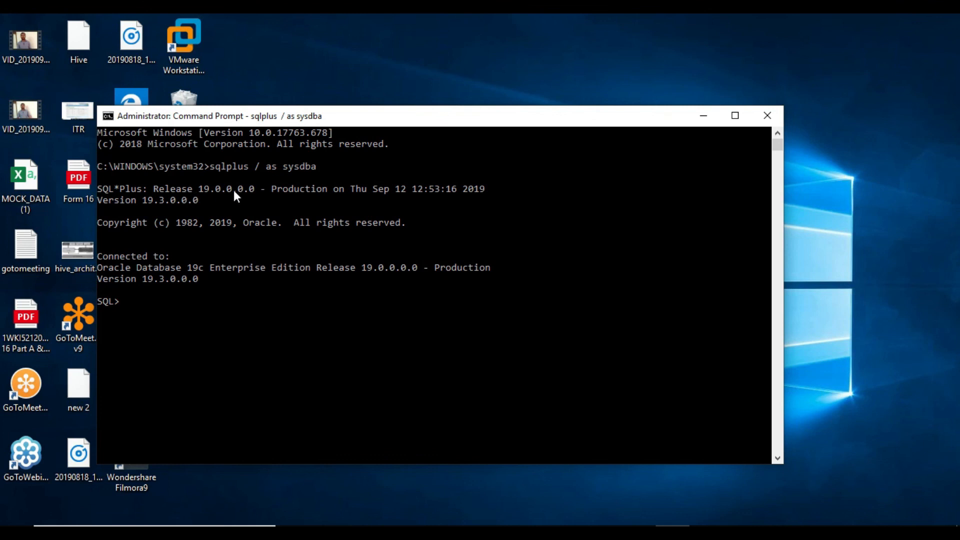
Query v$version, the v$database name/open_mode/cdb, and 'show pdbs' to confirm PDBTEST is READ WRITE.
type("select * from v$versi")
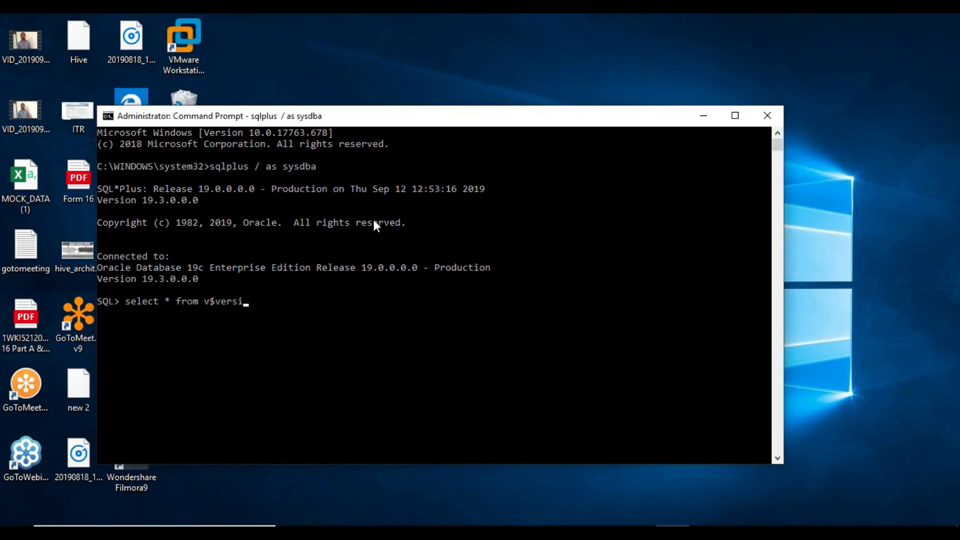
type("on;")
key("Return")
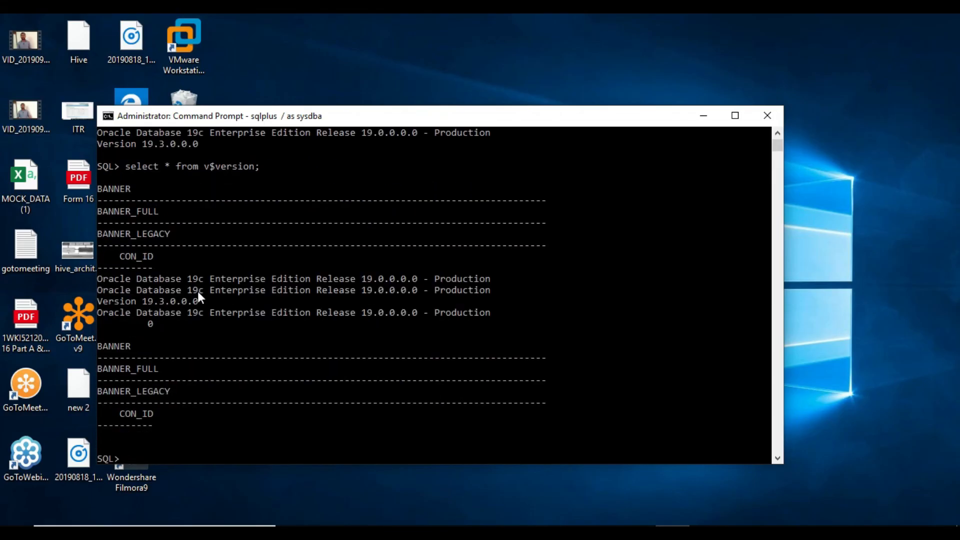
type("select name,open_mod")
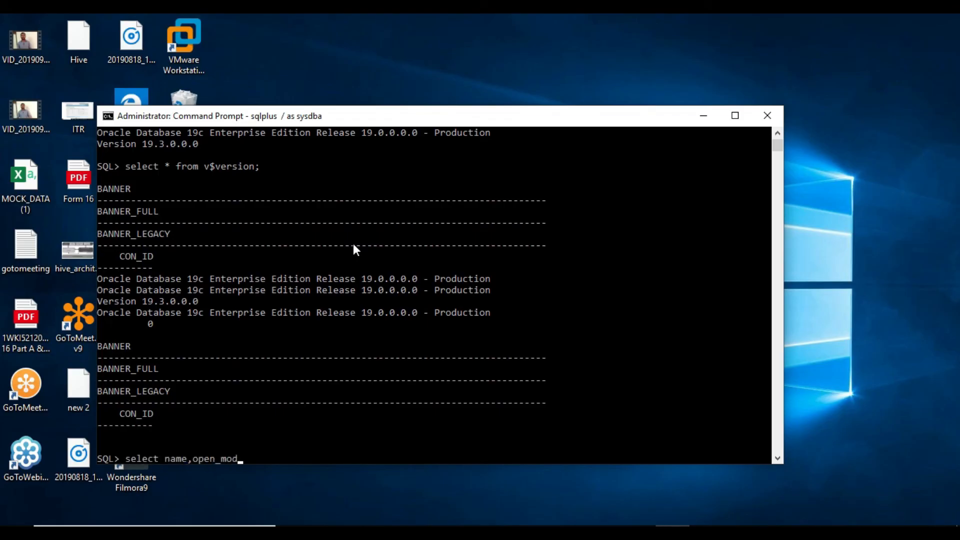
type("e,cdb from v$database;")
key("Return")
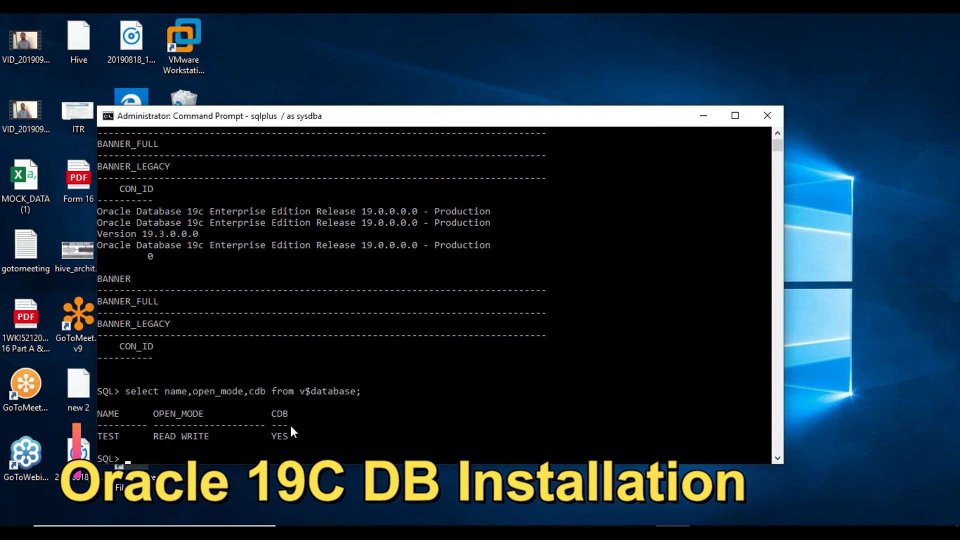
type("show pdbs;")
key("Return")
key("Return")
key("Return")
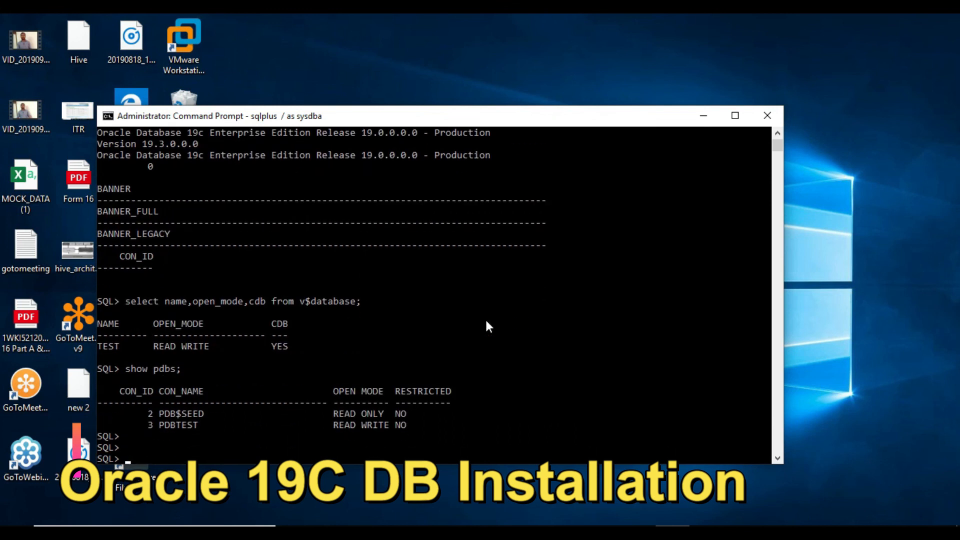